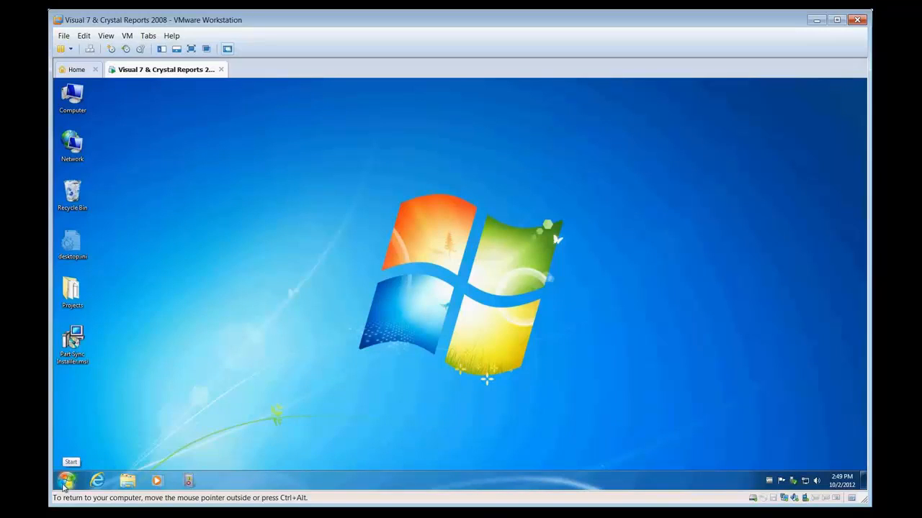
Step: Open the Part Sync configuration from the VISUAL Enterprise program group of Infor Global Solutions
click(63, 483)
click(112, 438)
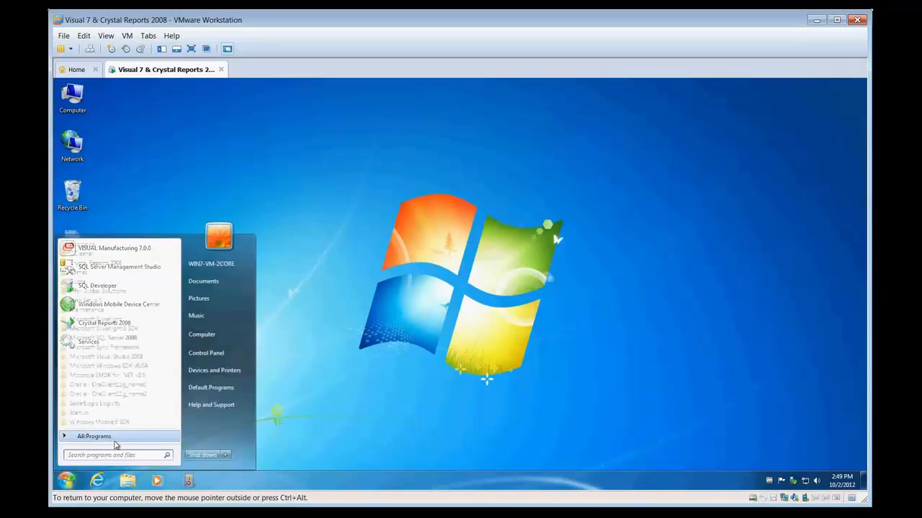
click(115, 291)
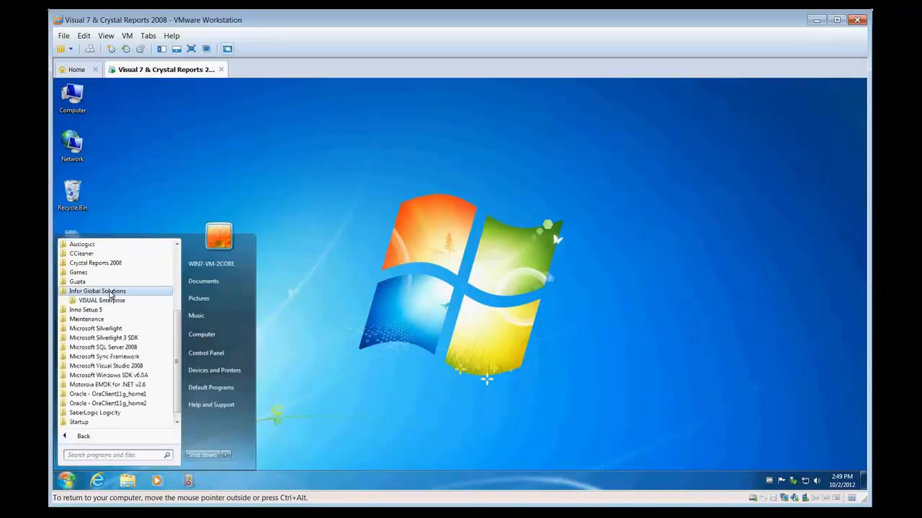
click(97, 308)
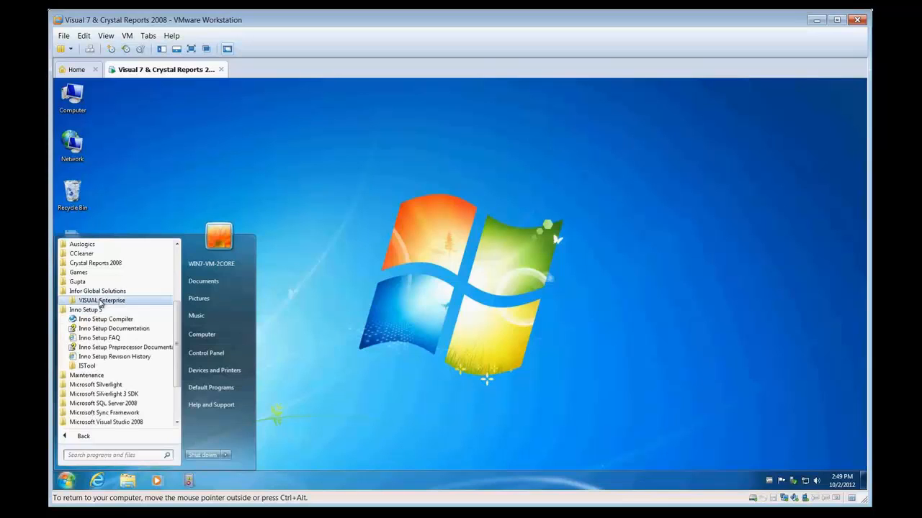
click(100, 301)
click(108, 310)
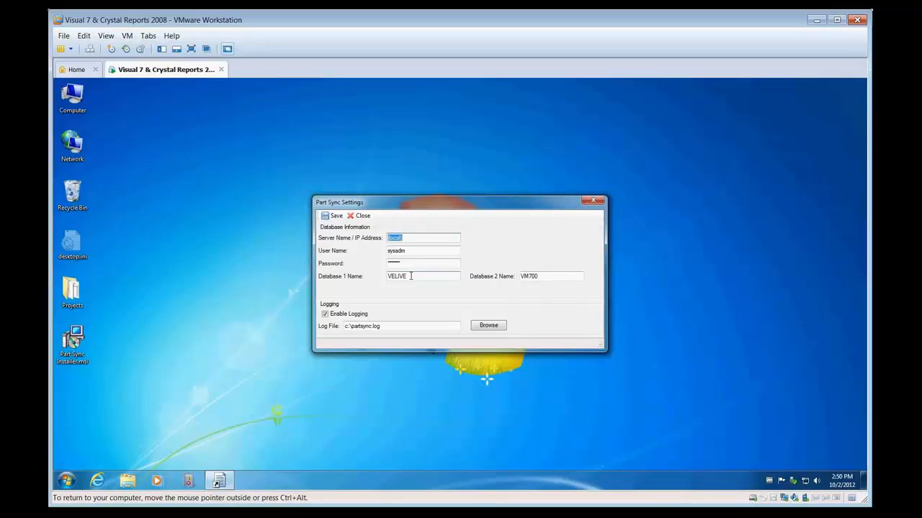
Step: Review the Database 1 and Database 2 names in the Part Sync settings and close the settings without changes
drag(410, 275, 374, 273)
drag(547, 276, 509, 277)
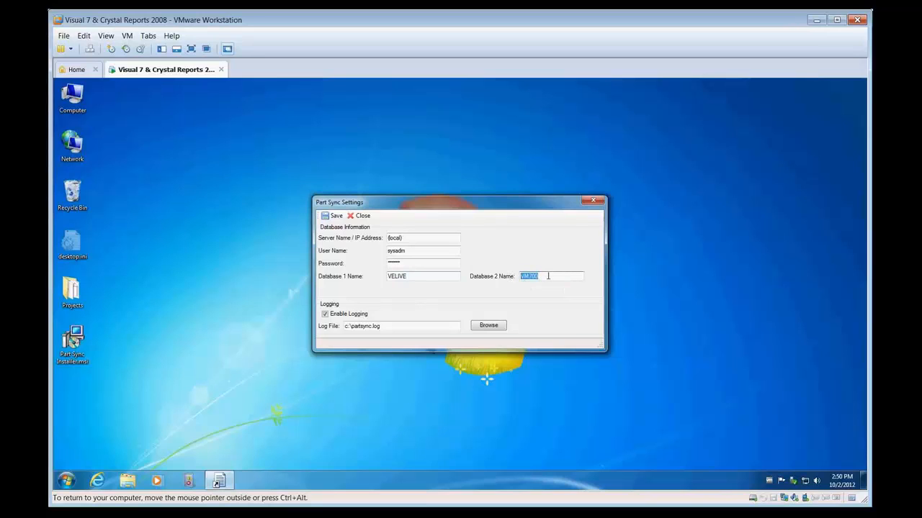
click(548, 275)
click(593, 200)
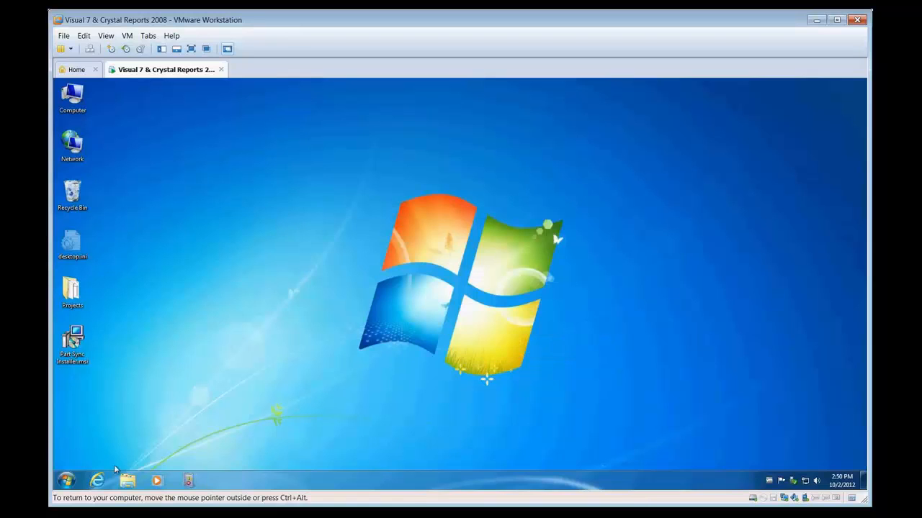
Step: Launch VISUAL Manufacturing 7.0.0 and sign in to the VELIVE database
click(66, 480)
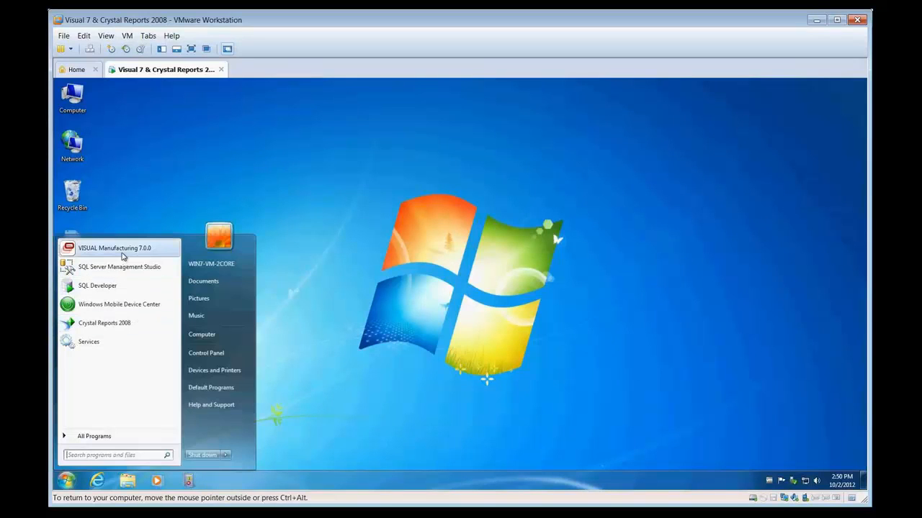
click(123, 254)
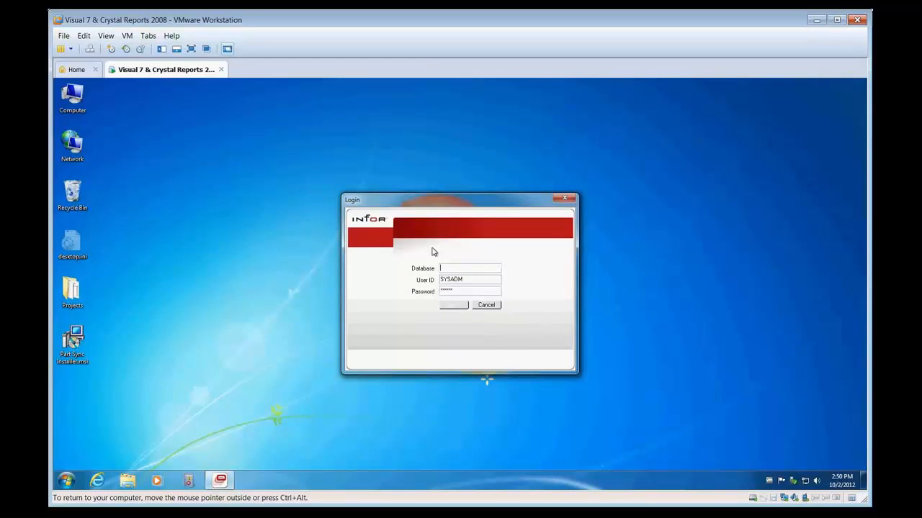
key(Escape)
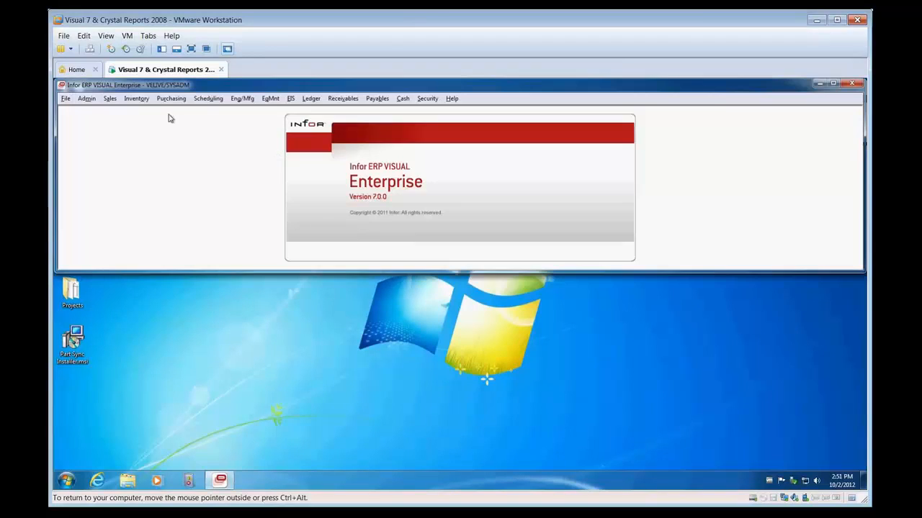
Step: Create part 0NEWPART001 in Part Maintenance with description NEWPART and stock unit EA, using the OnSave macro
click(136, 98)
click(159, 146)
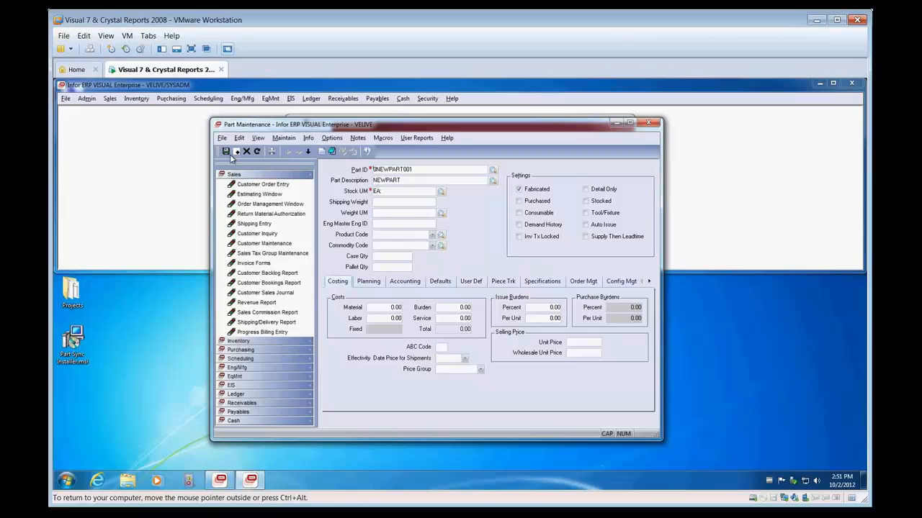
click(387, 140)
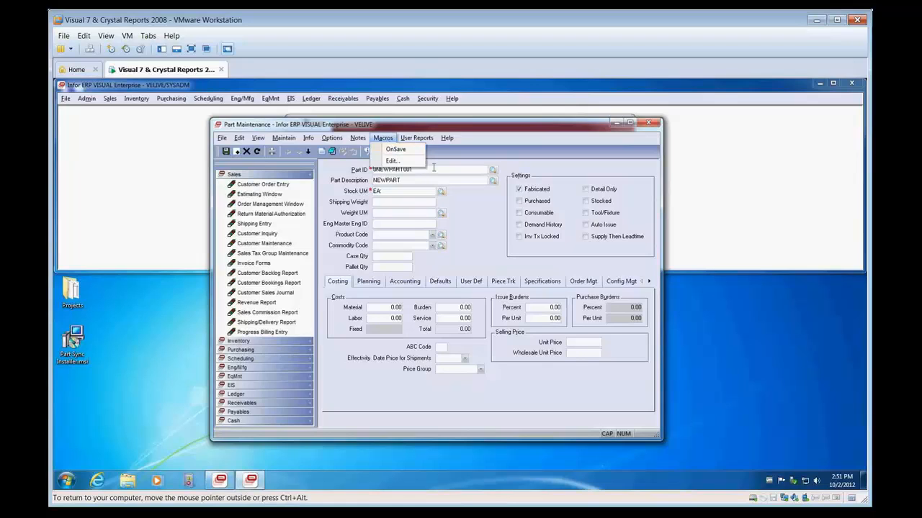
click(395, 150)
Step: Check the User defined 1 field among the part's user-defined fields
click(469, 281)
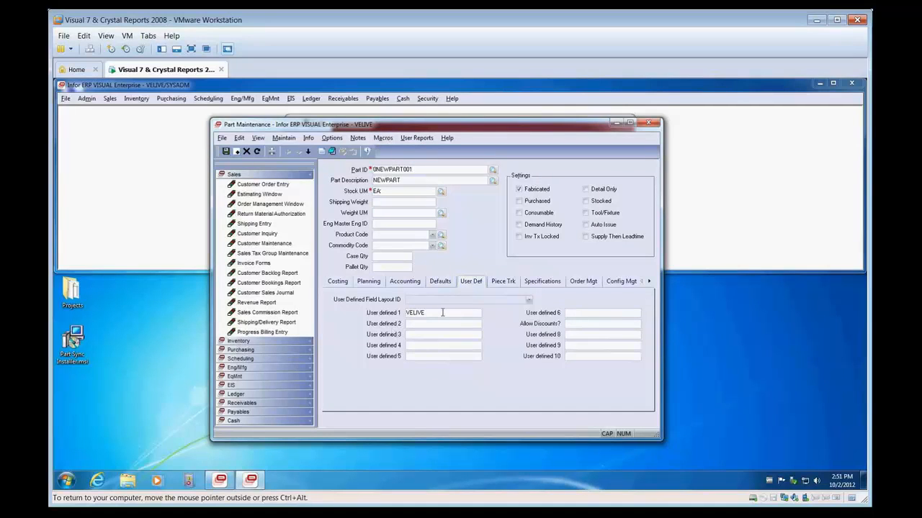
click(442, 313)
click(434, 315)
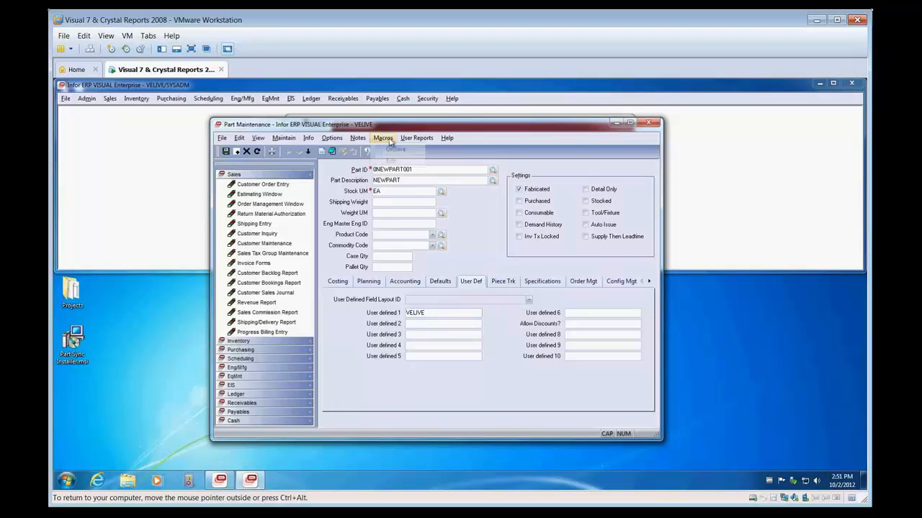
Step: Open the OnSave macro for editing, read through its code to the end, and close it unchanged
click(382, 138)
click(401, 166)
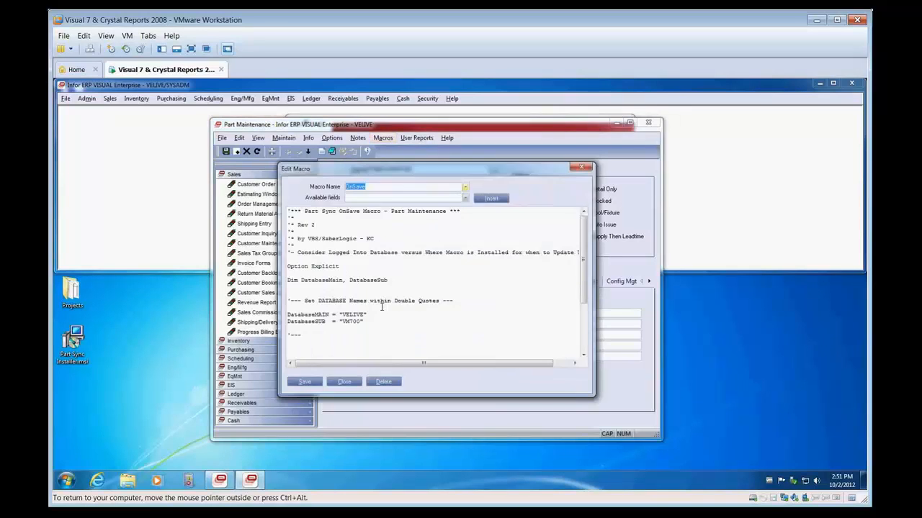
drag(583, 216, 582, 344)
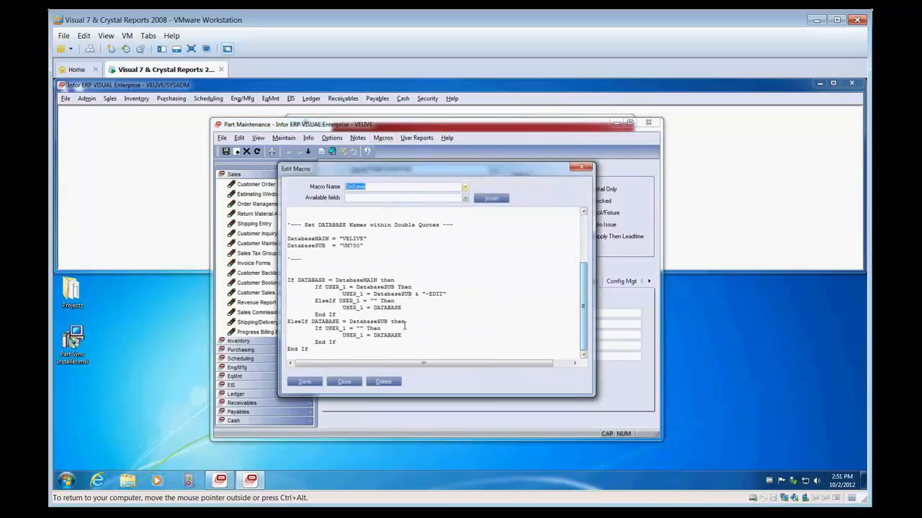
click(582, 168)
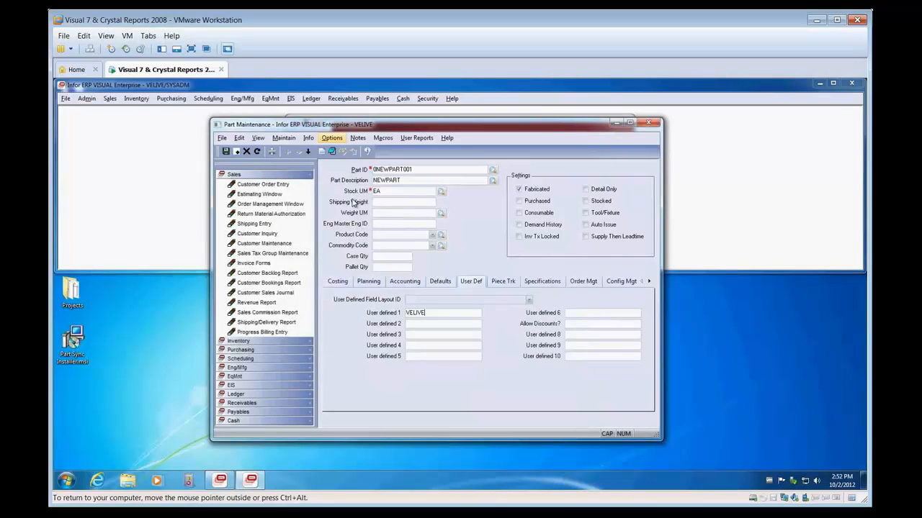
Step: Close Part Maintenance and sign in to the VM700 database instead
click(653, 125)
click(67, 99)
click(81, 110)
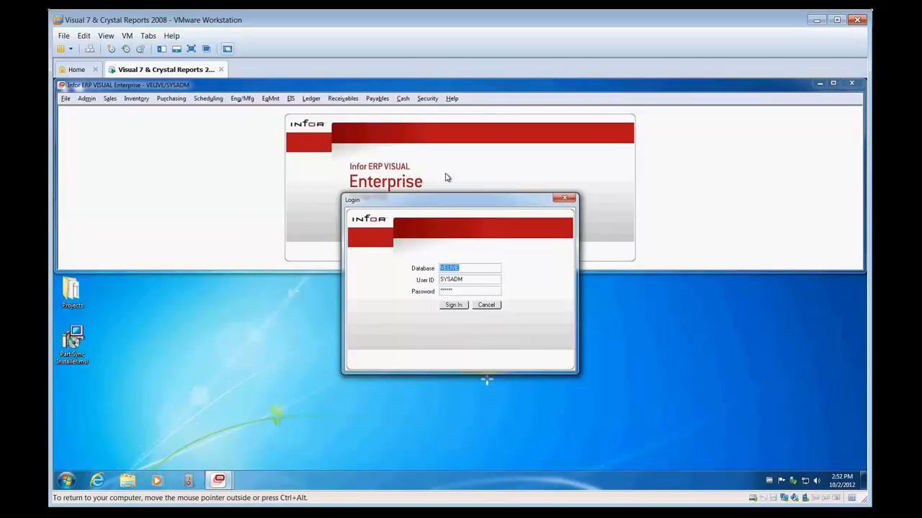
key(Return)
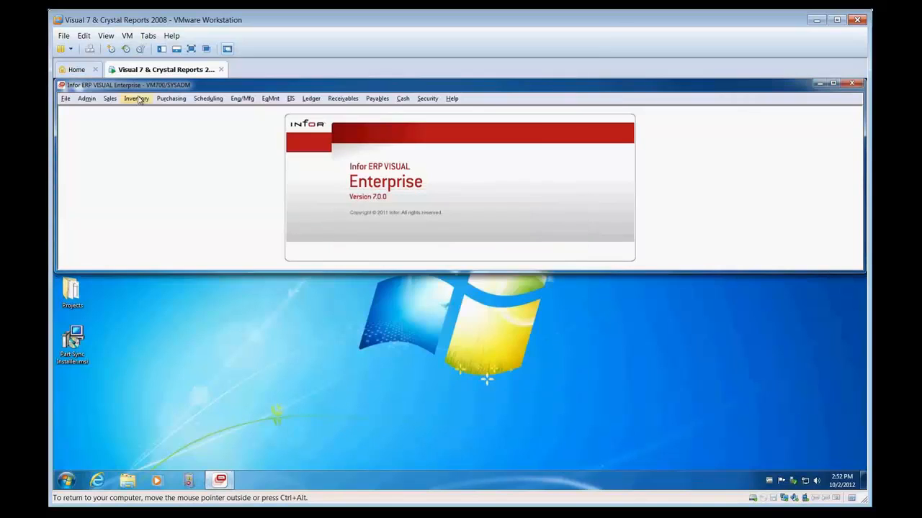
Step: Create and save part 1NEWPART001 with description TEST001 and stock unit EA in Part Maintenance, closing the window when done
click(136, 98)
click(163, 147)
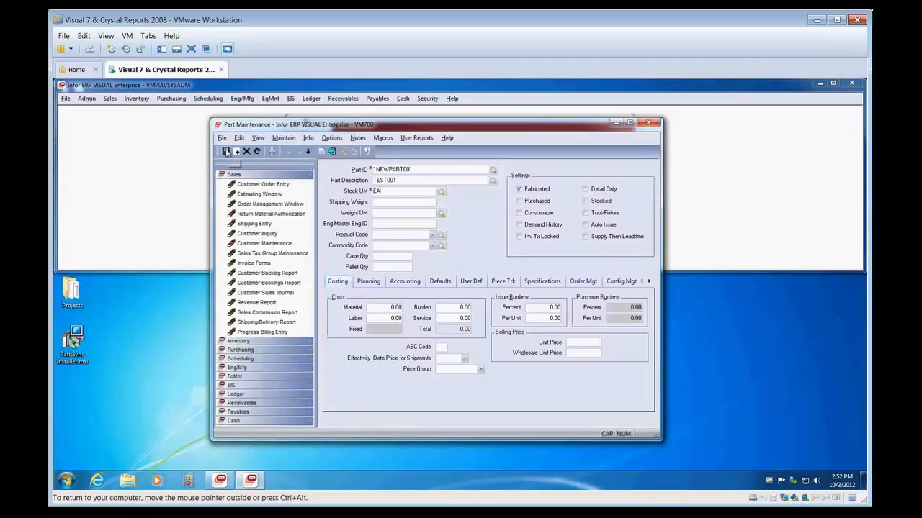
click(227, 153)
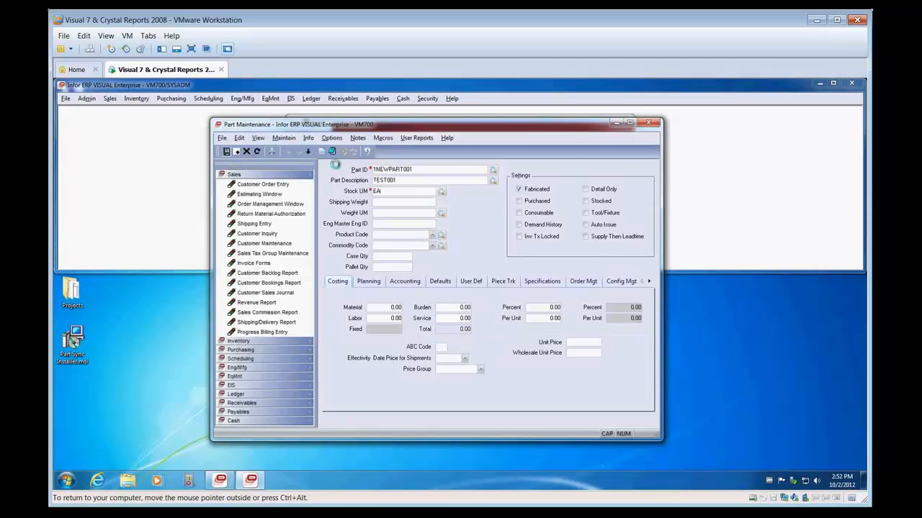
click(646, 124)
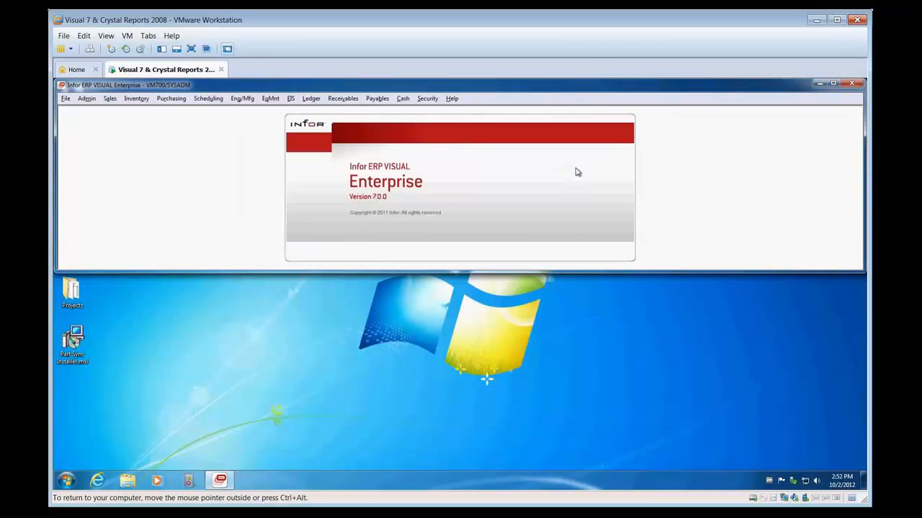
Step: Run the Part Sync data preview and approve the detected new-part changes between both databases
click(67, 482)
click(93, 438)
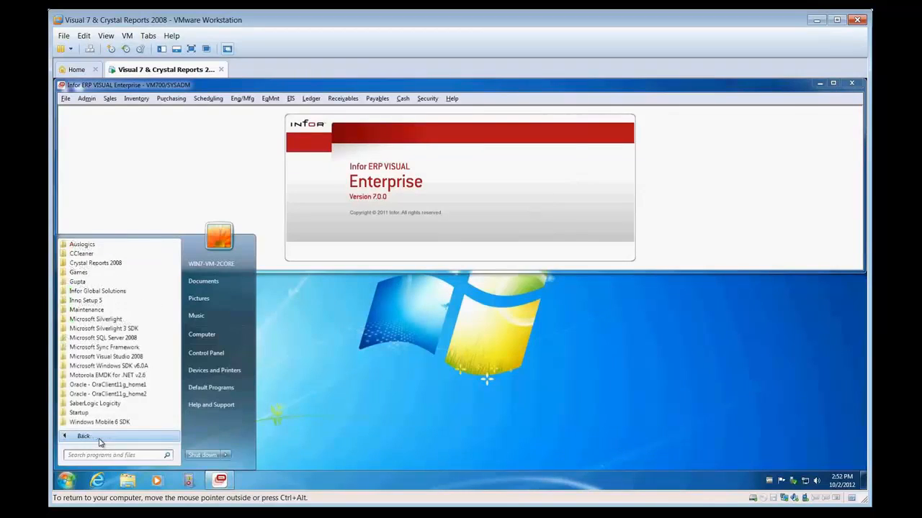
click(97, 291)
click(107, 301)
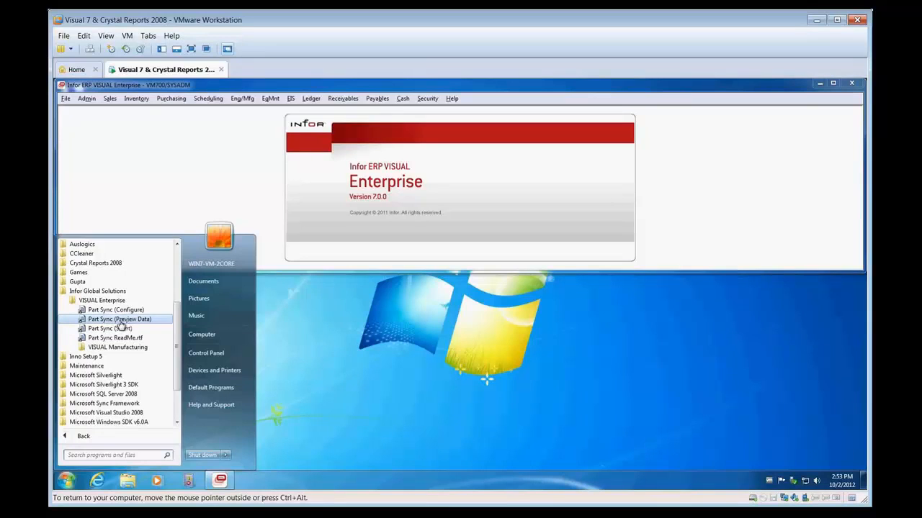
click(120, 325)
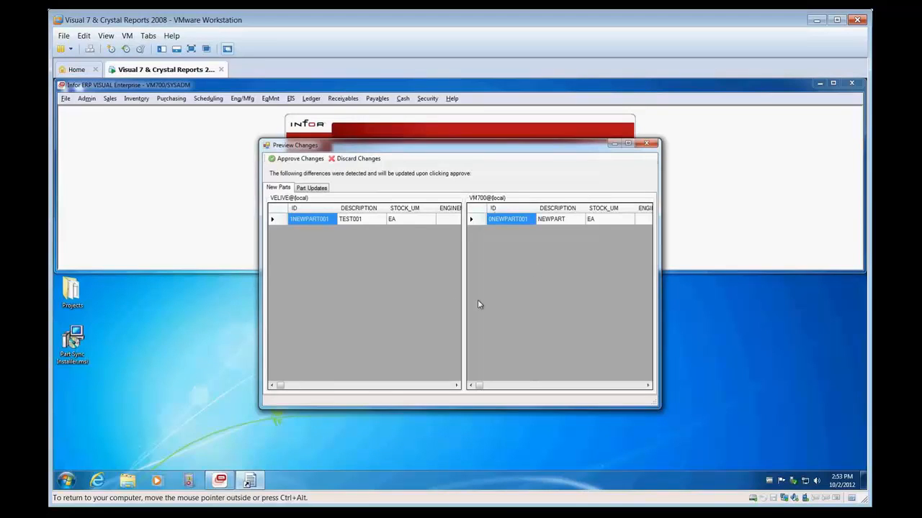
click(295, 159)
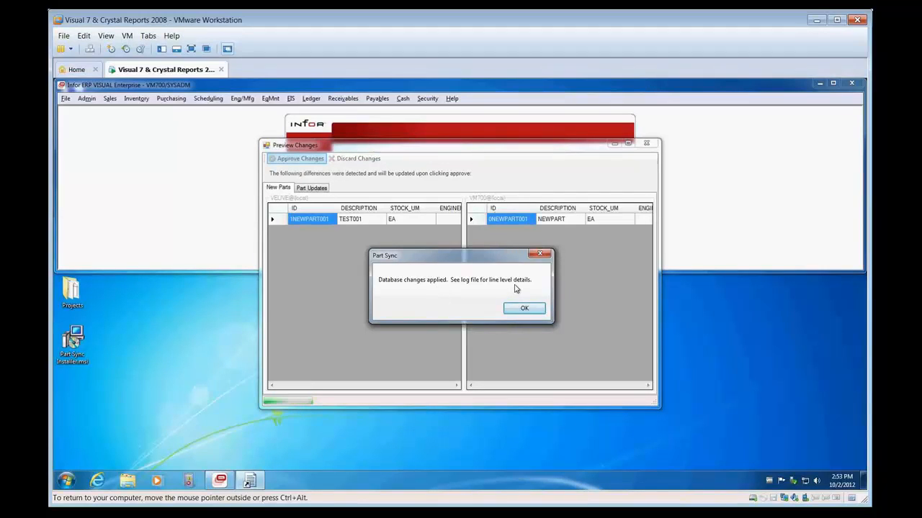
click(524, 310)
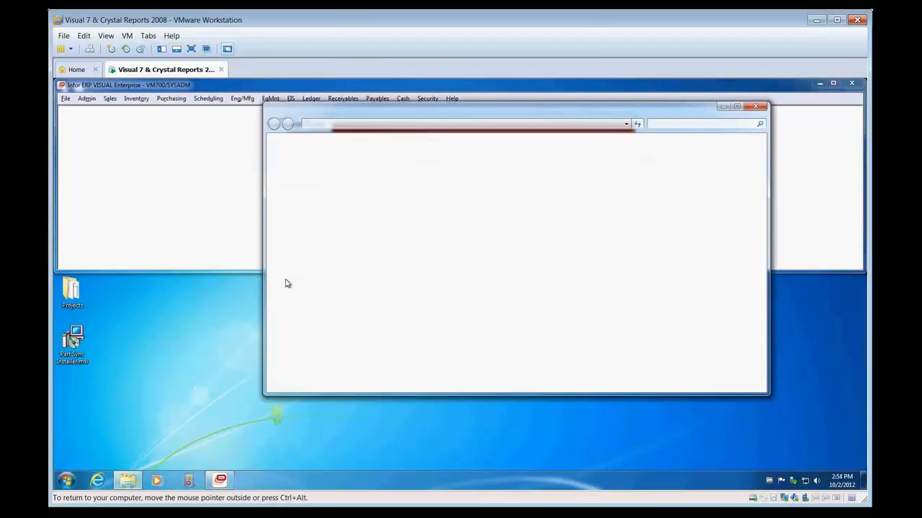
Step: Open partsync.log from the root of Local Disk (C:), read the sync entries, and close it
click(305, 274)
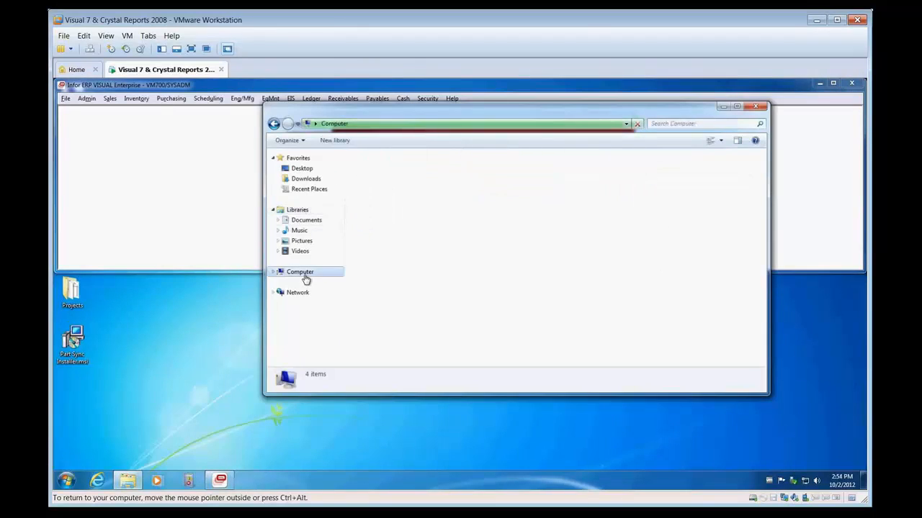
double_click(396, 178)
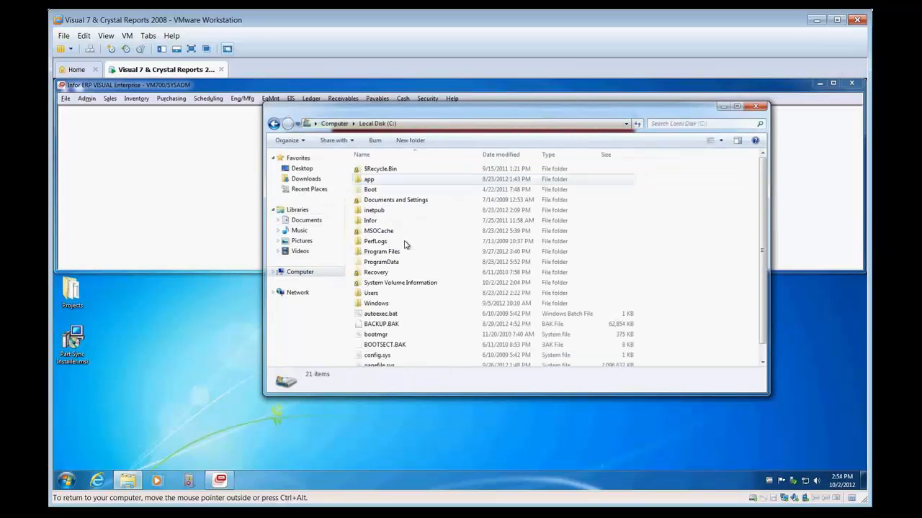
scroll(378, 364, down, 1)
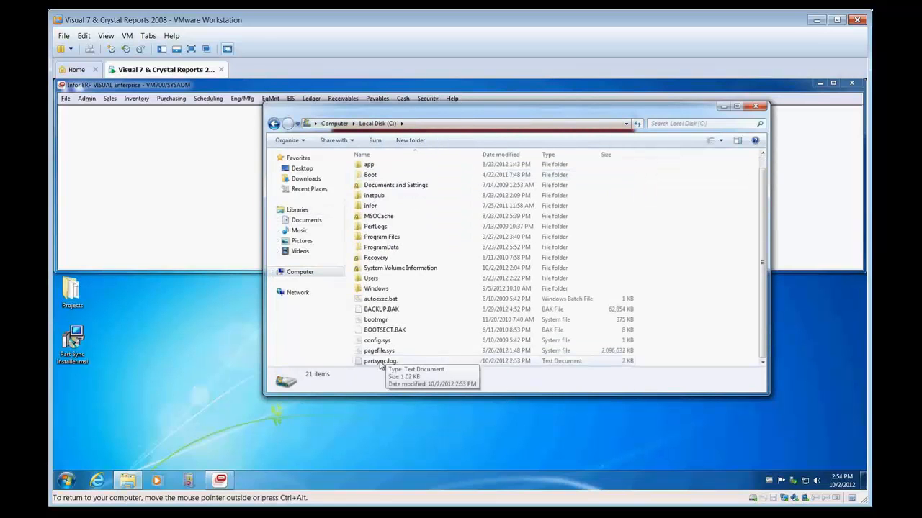
click(372, 362)
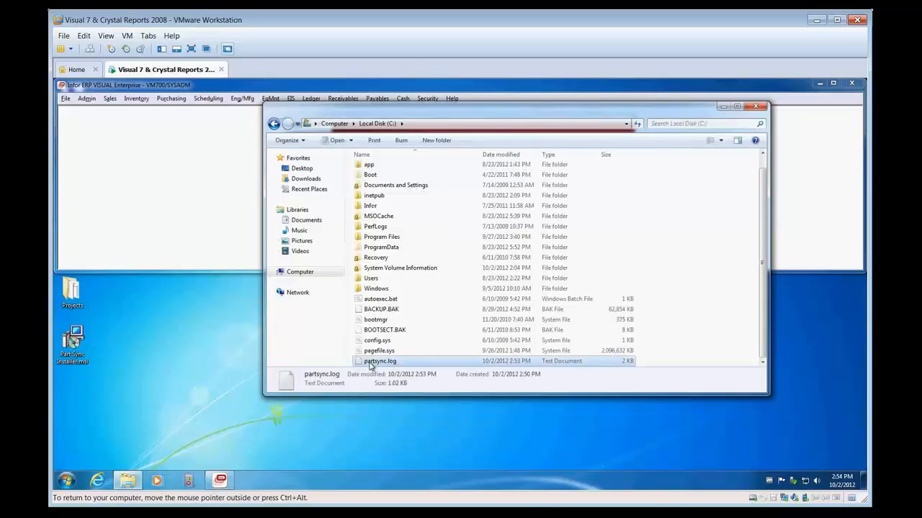
double_click(370, 363)
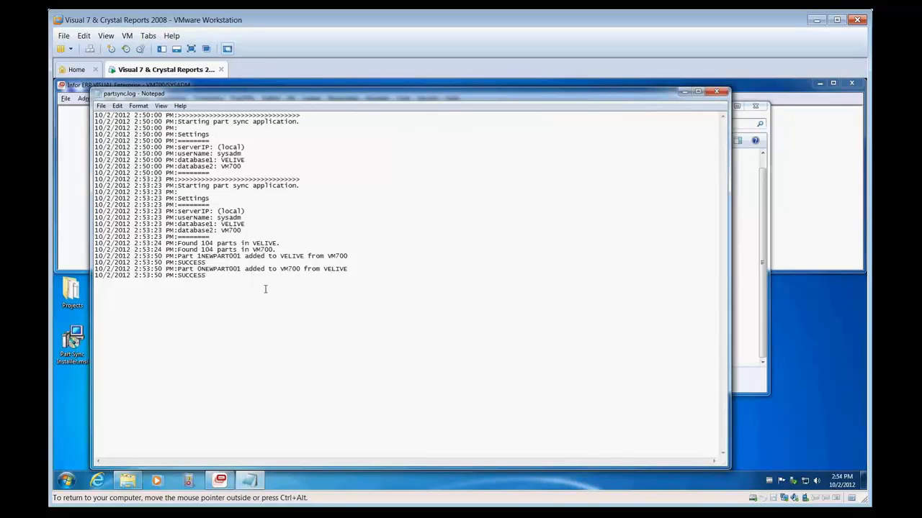
click(717, 92)
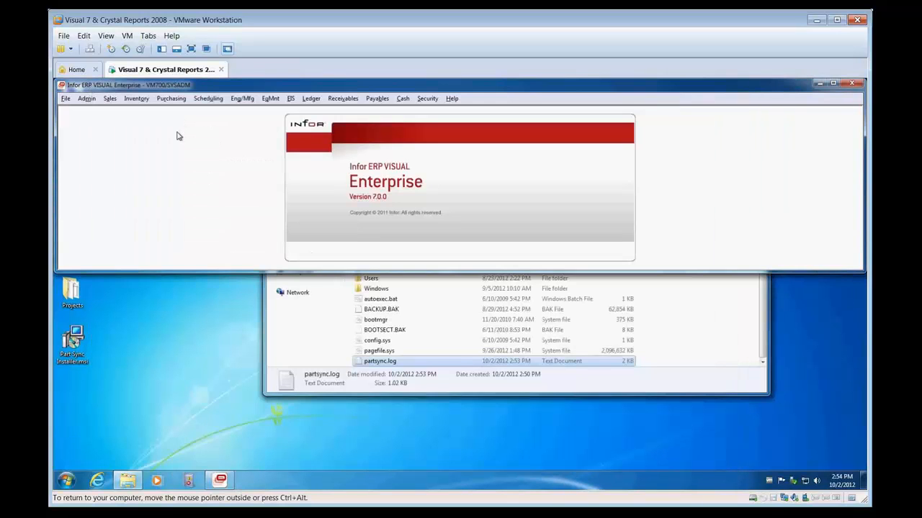
Step: Return to VISUAL Enterprise, browse the VM700 parts list in Part Maintenance, and select part 0NEWPART001
click(158, 225)
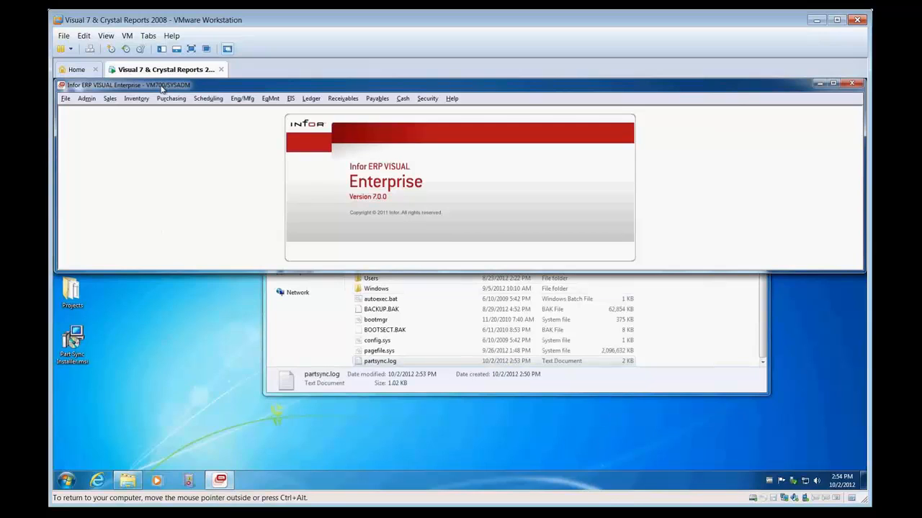
click(136, 97)
click(209, 154)
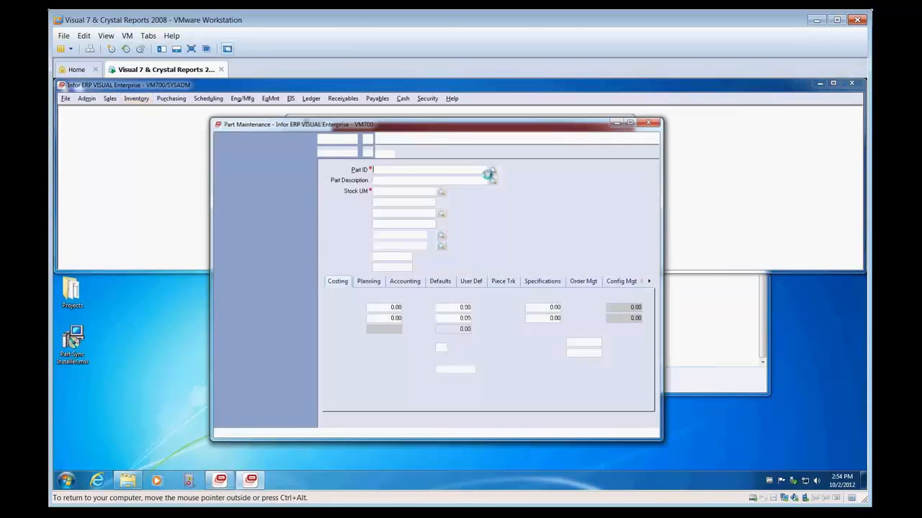
click(493, 170)
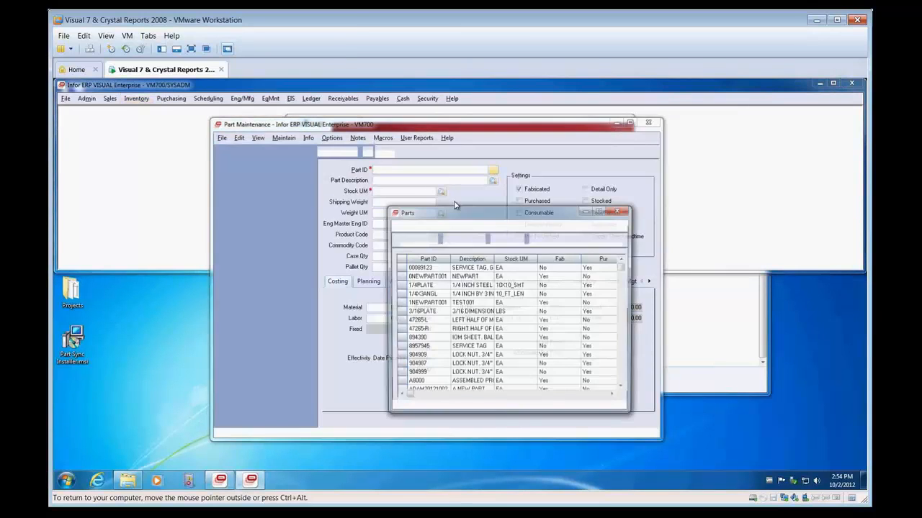
click(430, 278)
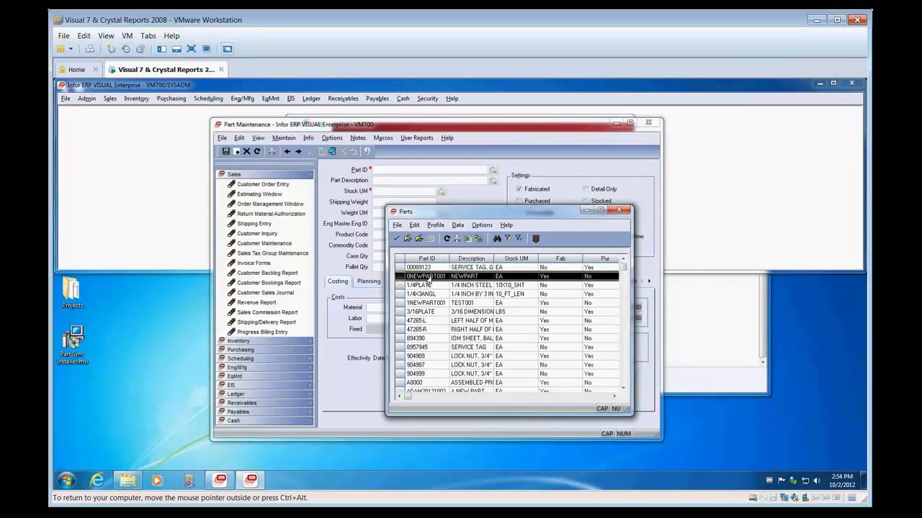
Step: Open part 0NEWPART001, change its description to NEWPART - EDITED, and save the part
double_click(431, 279)
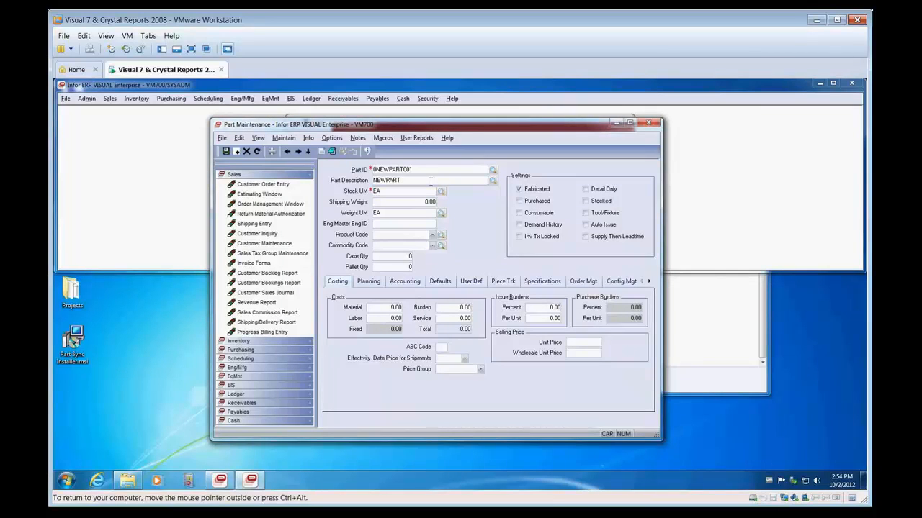
click(430, 182)
text(- EDITED)
click(225, 152)
Step: Load part 1NEWPART001, set its description to TEST001 - EDITED, save it, and close Part Maintenance
click(492, 169)
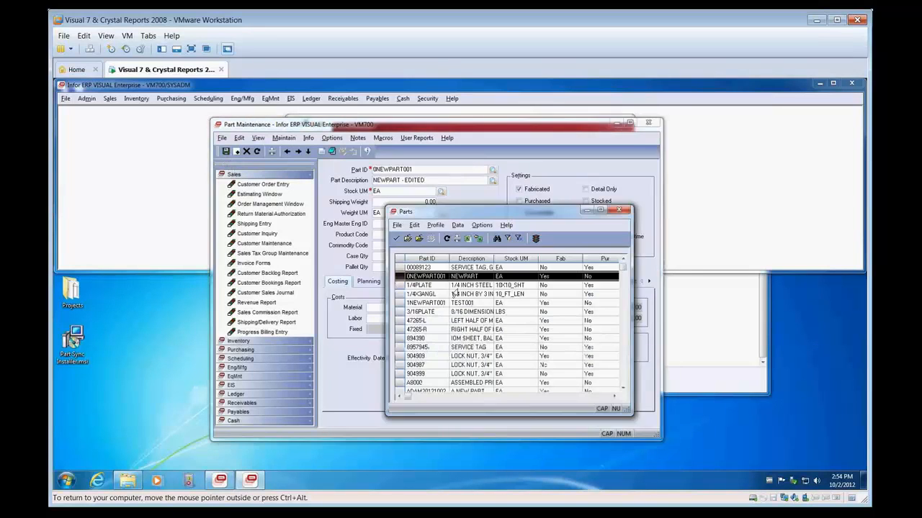
click(427, 304)
double_click(427, 305)
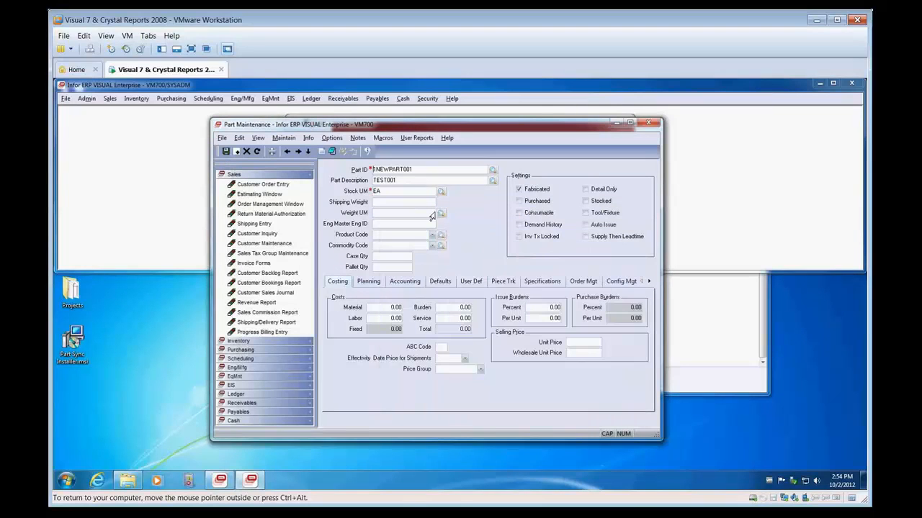
click(416, 182)
text(- EDITED)
click(652, 124)
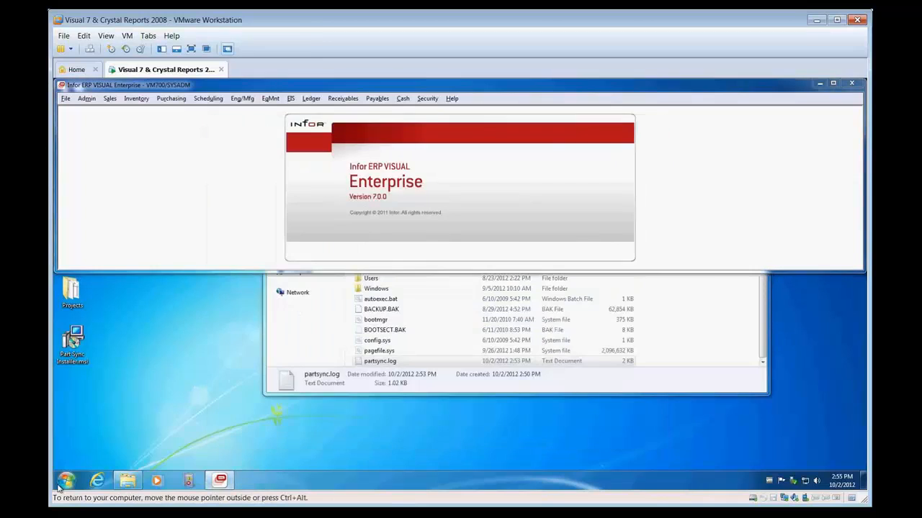
Step: Run the Part Sync data preview, review the part updates for both databases, and approve the changes
click(60, 485)
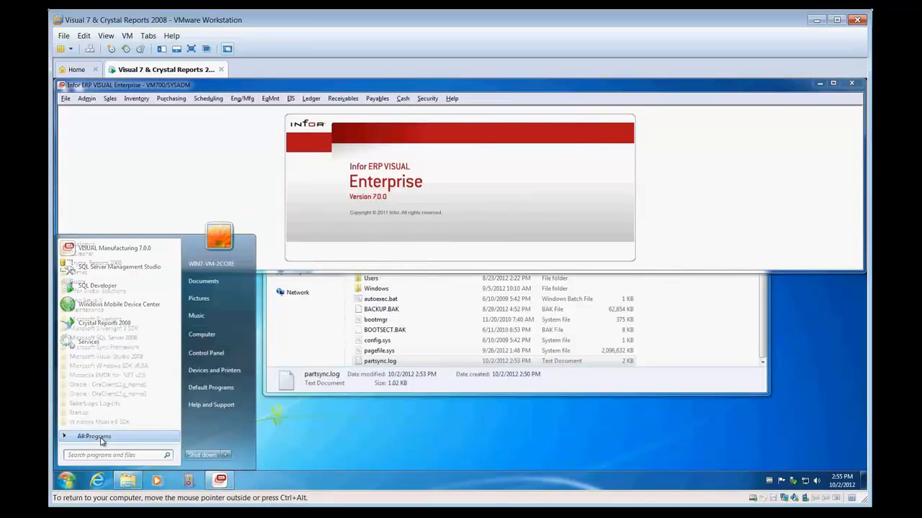
click(101, 300)
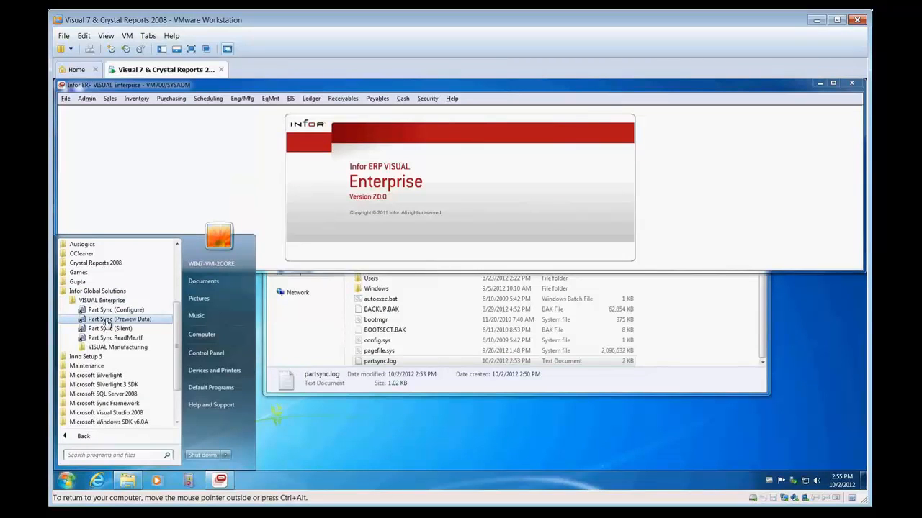
click(105, 320)
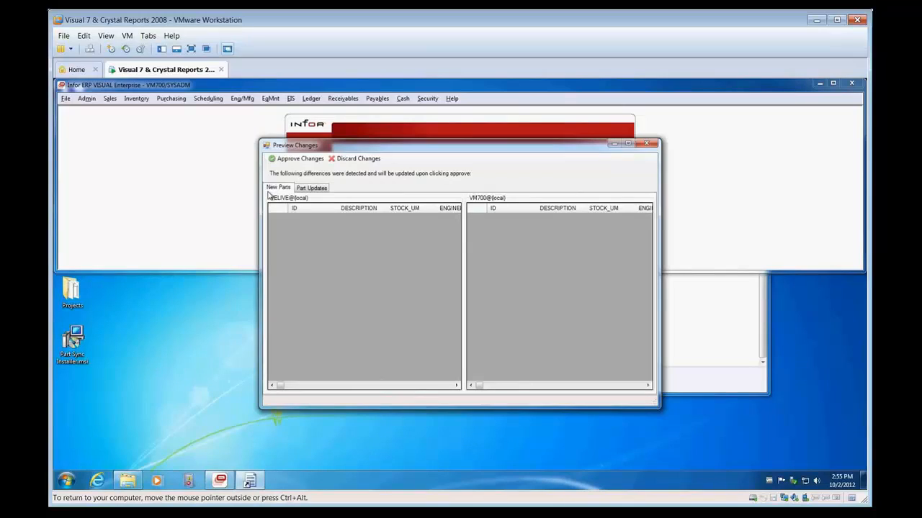
click(309, 189)
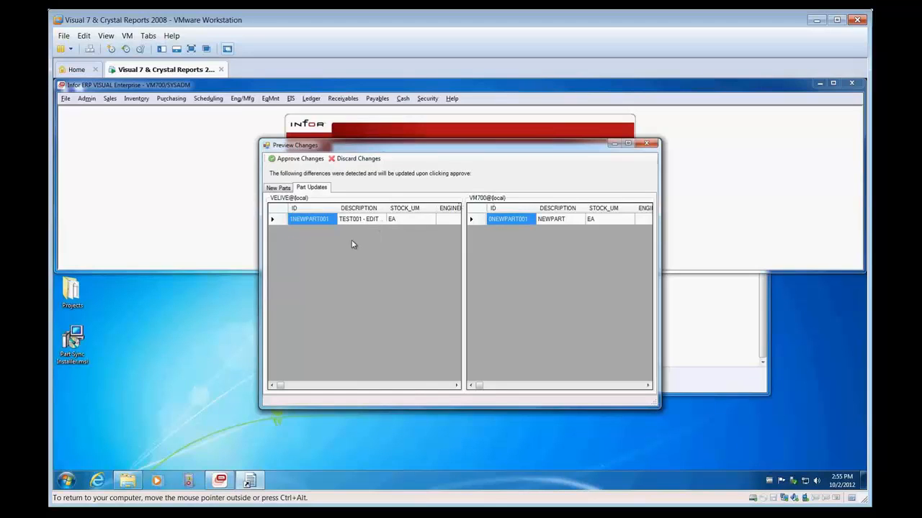
click(306, 164)
click(524, 310)
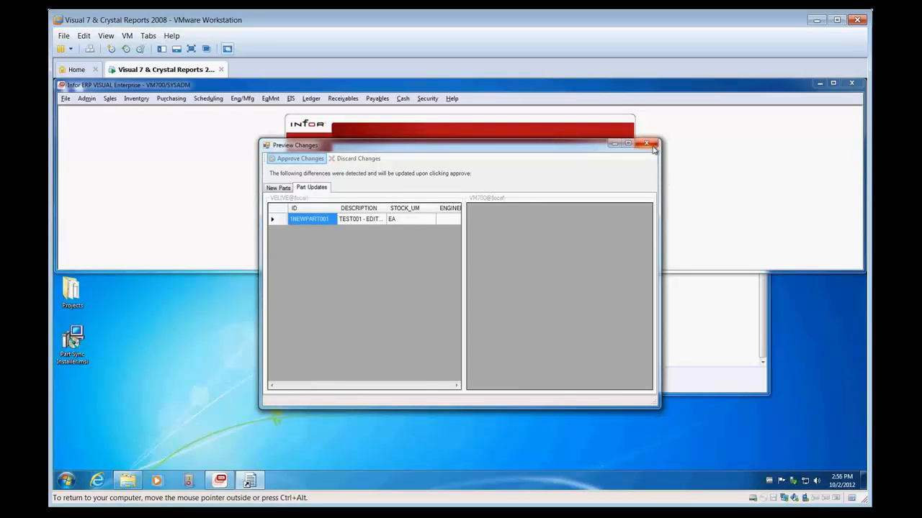
click(648, 145)
Step: Check the descriptions of parts 1NEWPART001 and 0NEWPART001 in VM700 Part Maintenance, and close the window
click(136, 98)
click(158, 152)
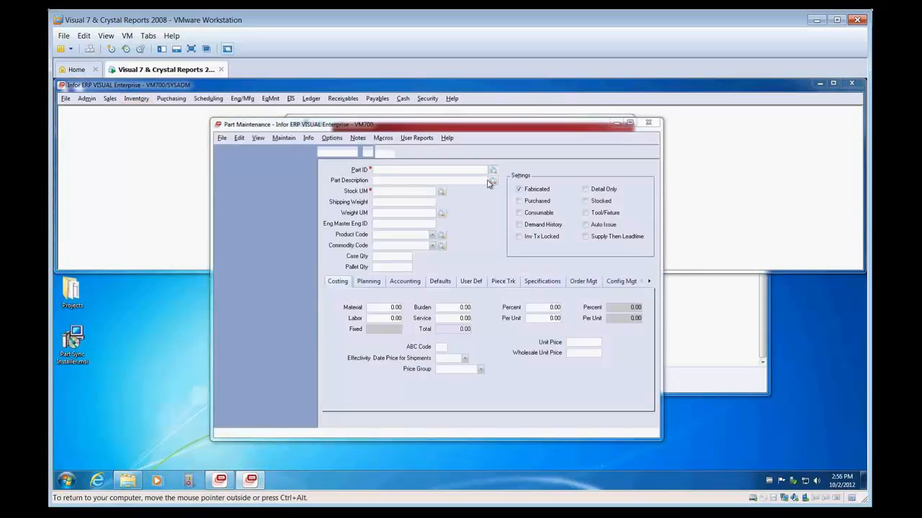
click(492, 169)
double_click(428, 303)
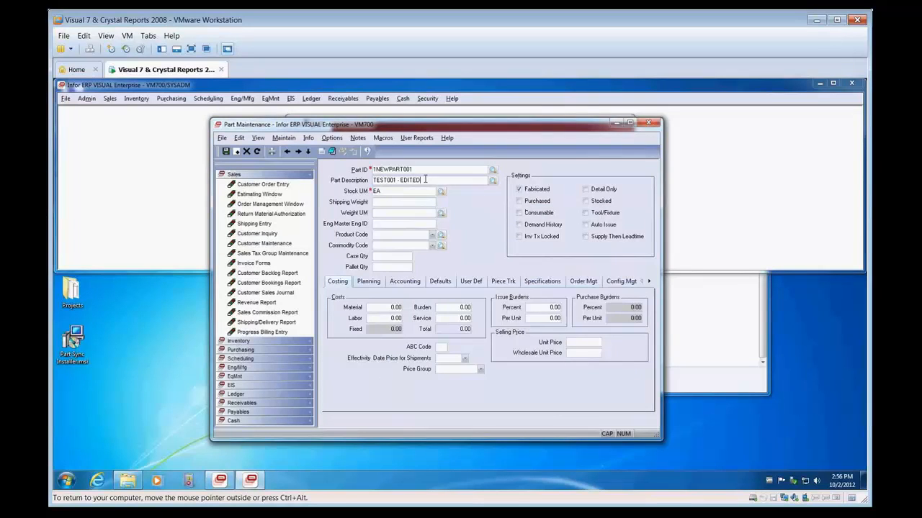
click(492, 170)
click(427, 278)
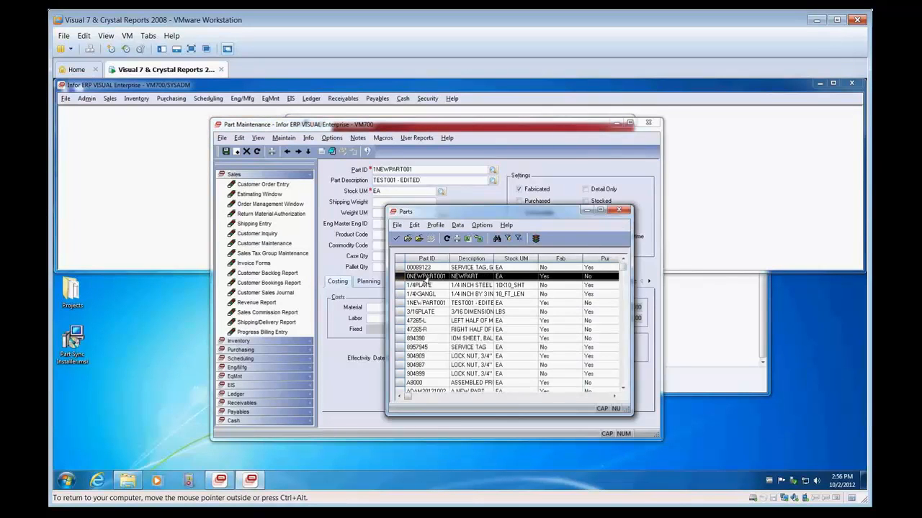
double_click(420, 279)
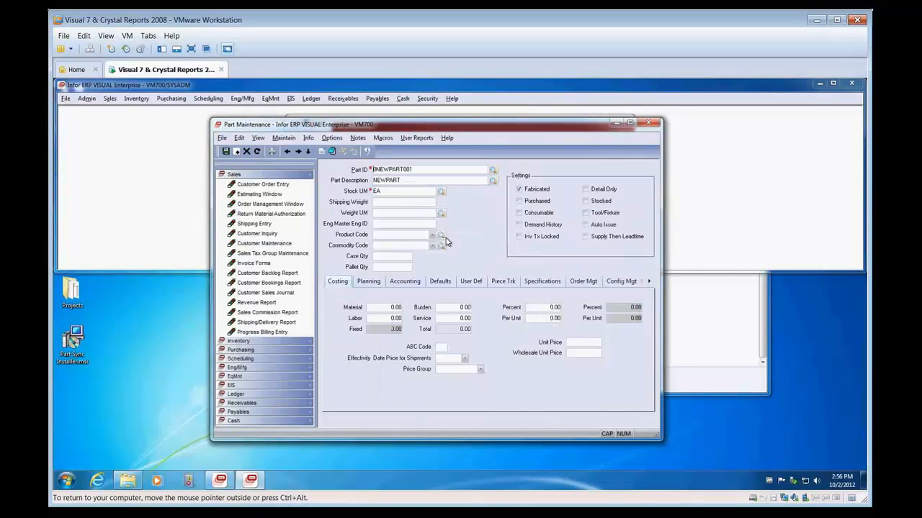
click(400, 181)
text(,)
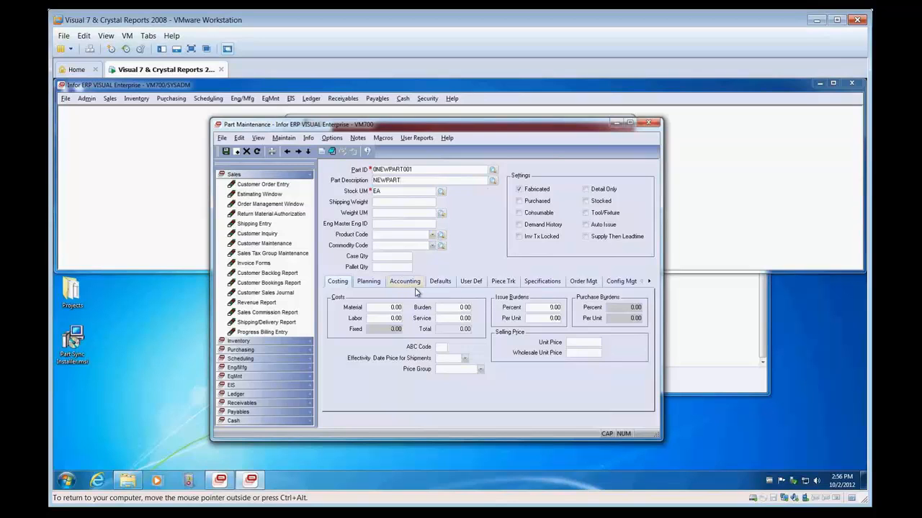
click(651, 123)
Step: Sign in to the VELIVE database and open Part Maintenance
click(66, 99)
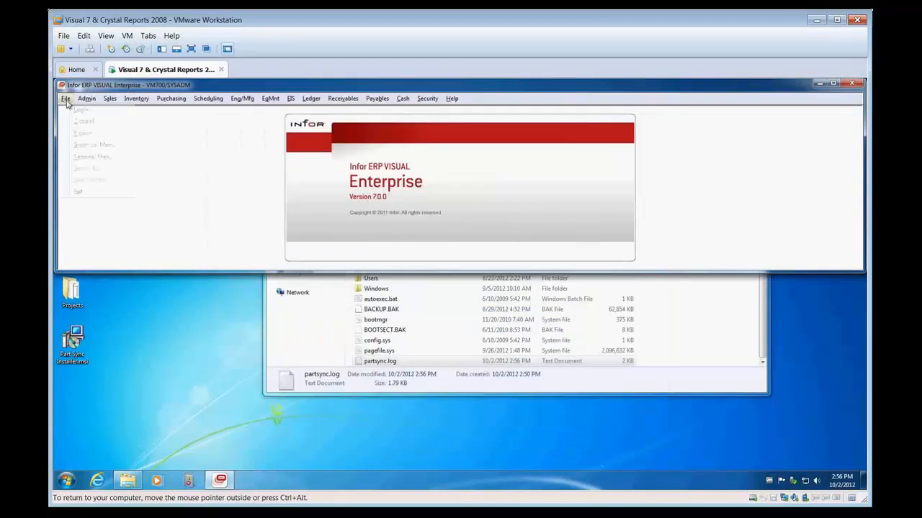
click(80, 109)
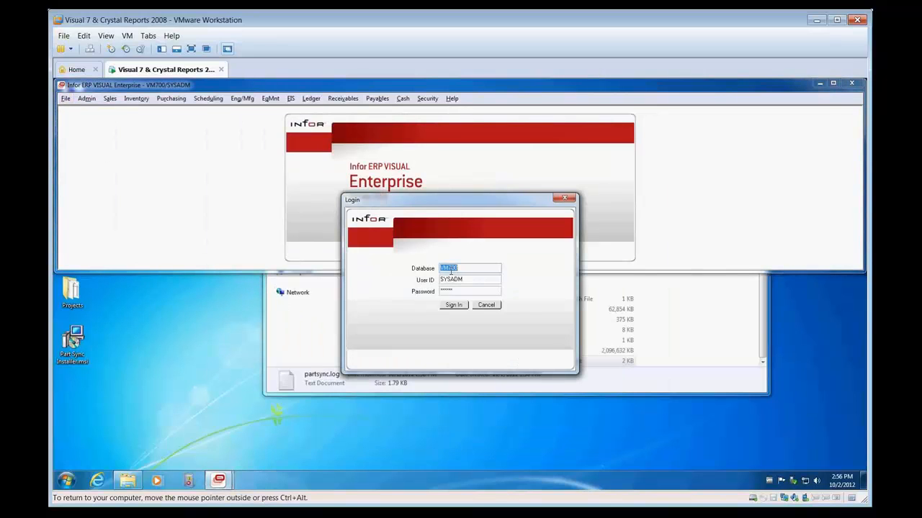
key(Return)
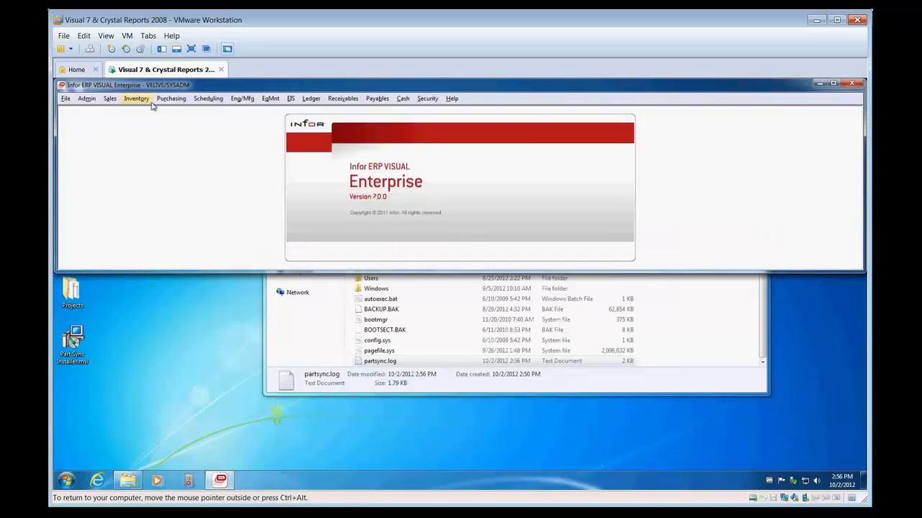
click(147, 100)
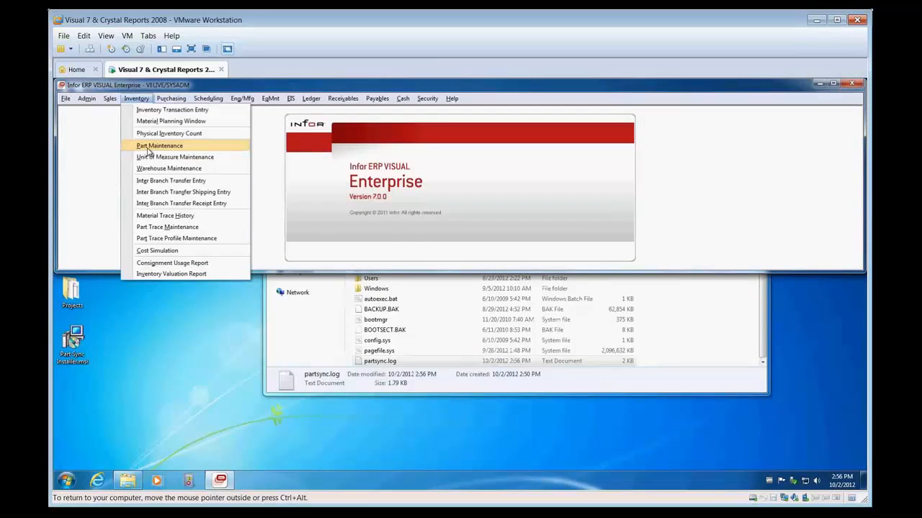
click(148, 148)
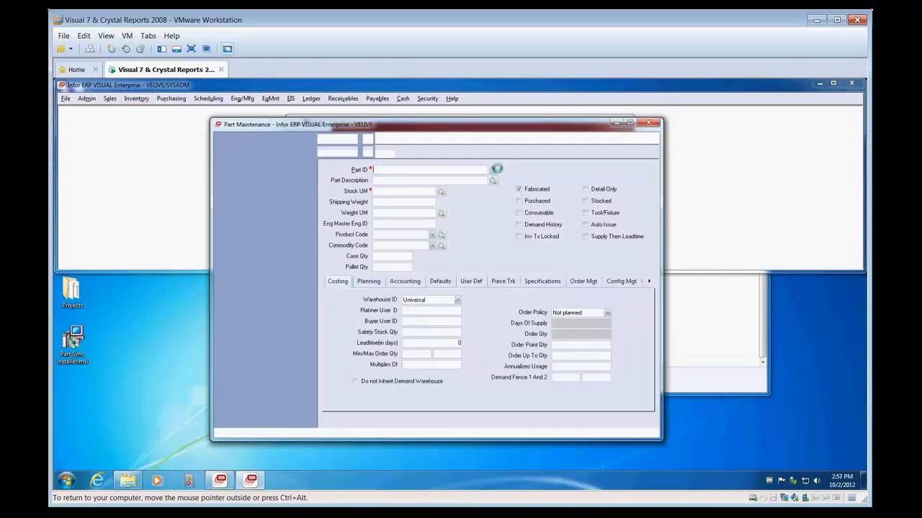
Step: Examine the descriptions of parts 0NEWPART001 and 1NEWPART001 in VELIVE, plus the User defined 1 value of 1NEWPART001
click(493, 170)
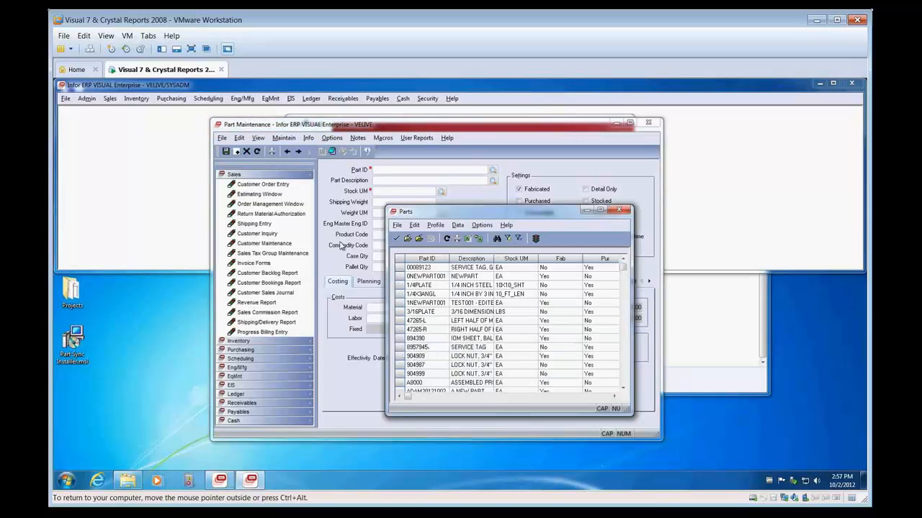
double_click(426, 276)
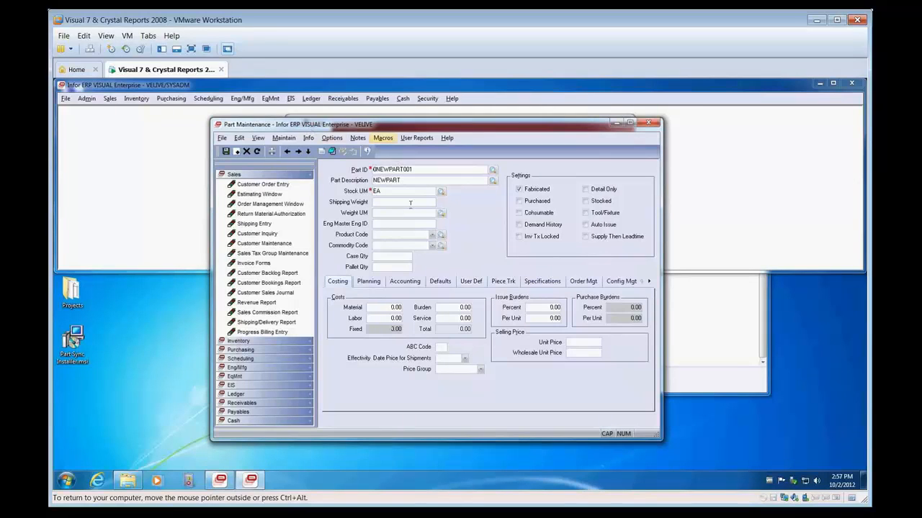
click(493, 170)
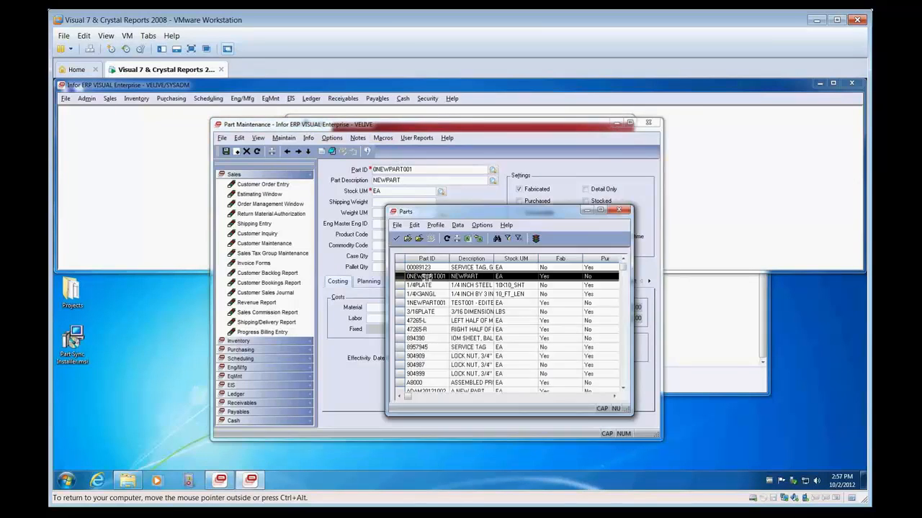
double_click(425, 307)
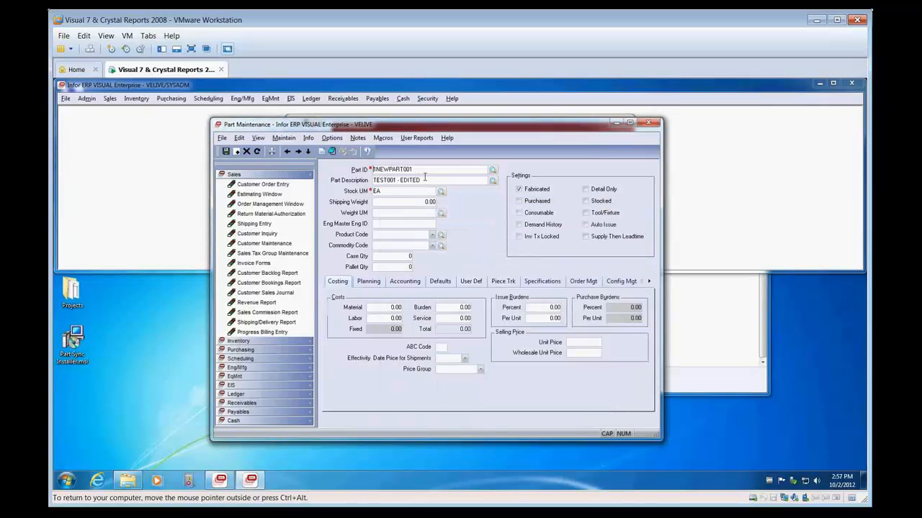
drag(423, 180, 395, 180)
click(428, 181)
click(473, 280)
drag(430, 313, 402, 315)
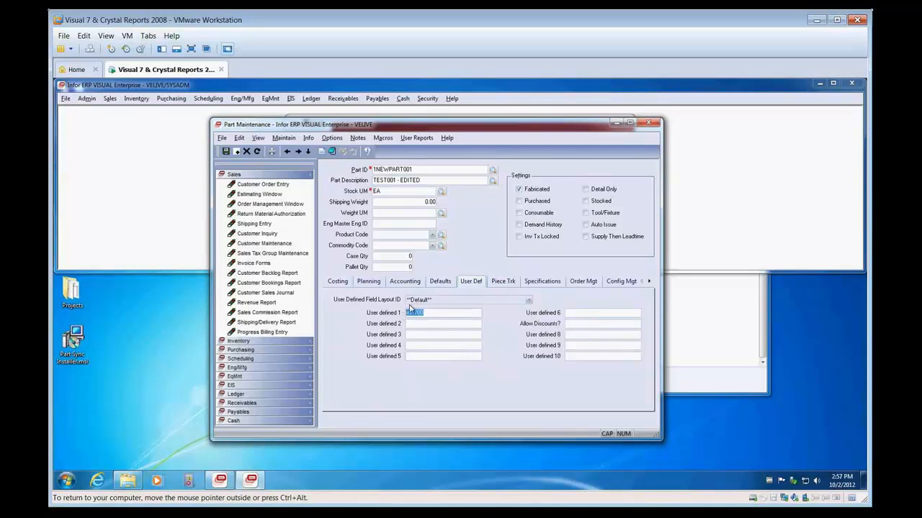
Step: Return to the costing details of 1NEWPART001 and change its description to TEST001 - EDITED BY VELIVE
click(337, 282)
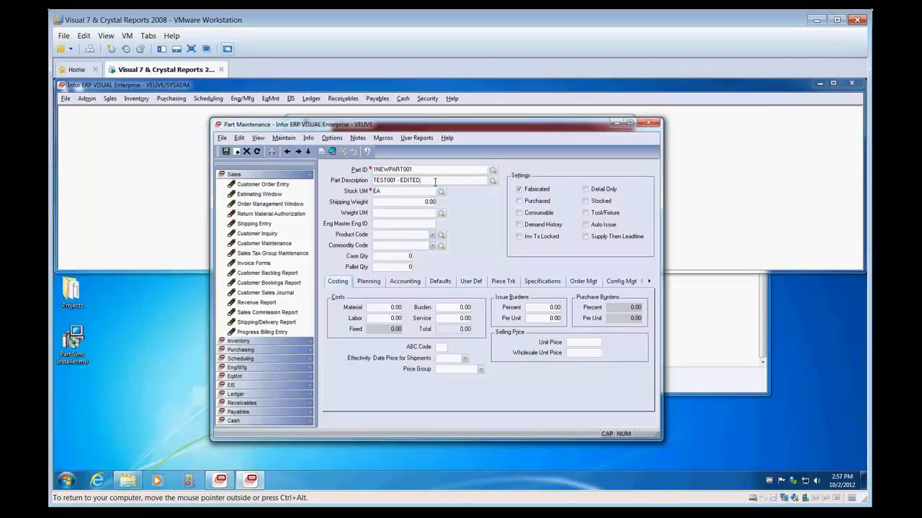
text(BY VELIVE)
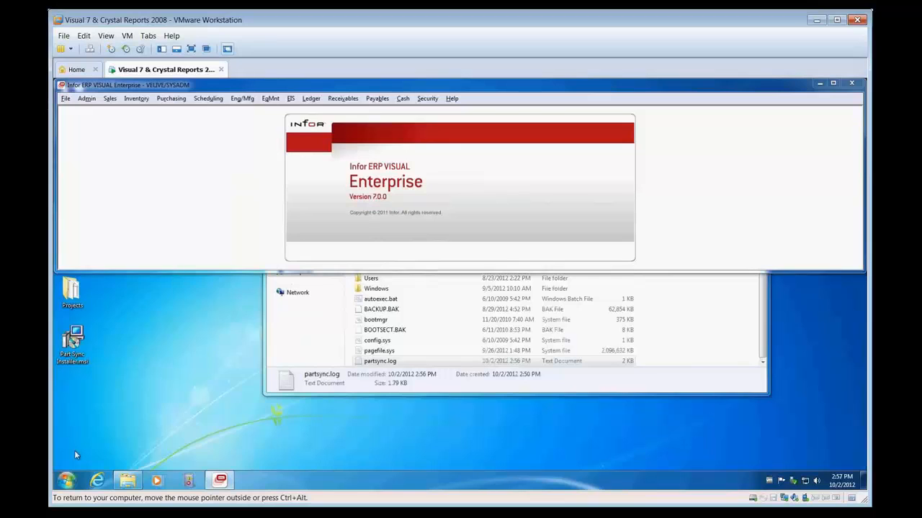
Step: Start Part Sync in data preview mode from the Infor Global Solutions VISUAL Enterprise programs
click(67, 480)
click(83, 436)
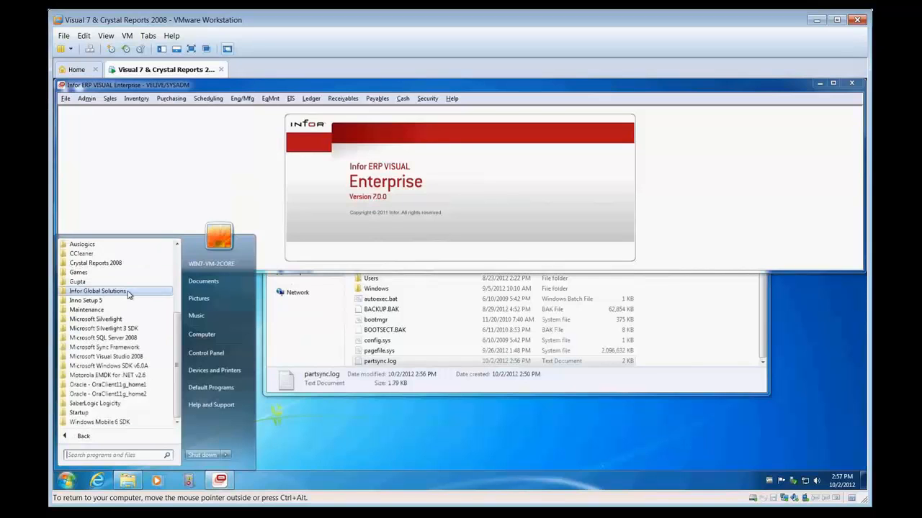
click(126, 292)
click(115, 300)
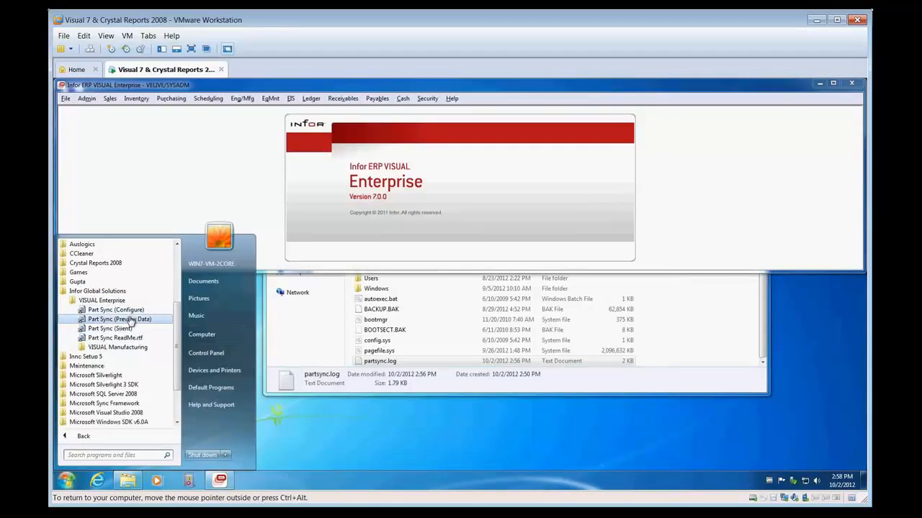
click(130, 320)
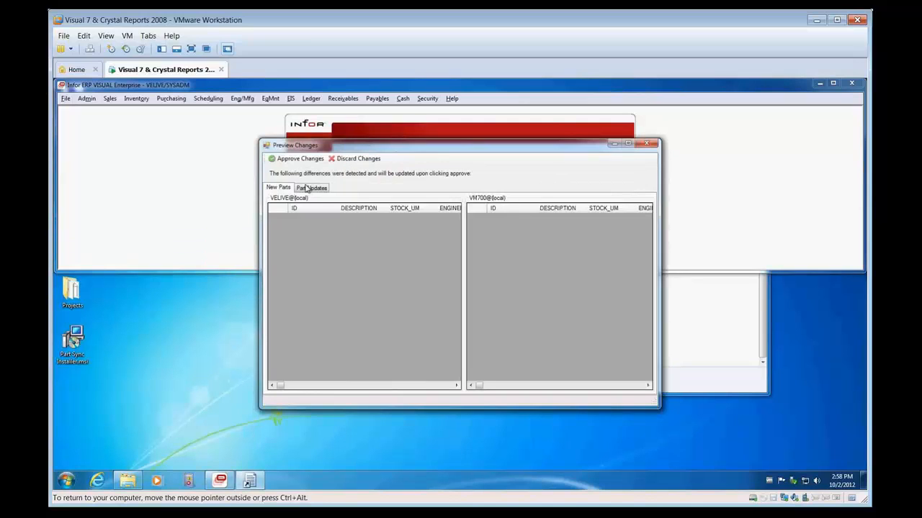
Step: Compare the full part-update descriptions by widening the DESCRIPTION columns for VELIVE and VM700, and approve the changes
click(307, 189)
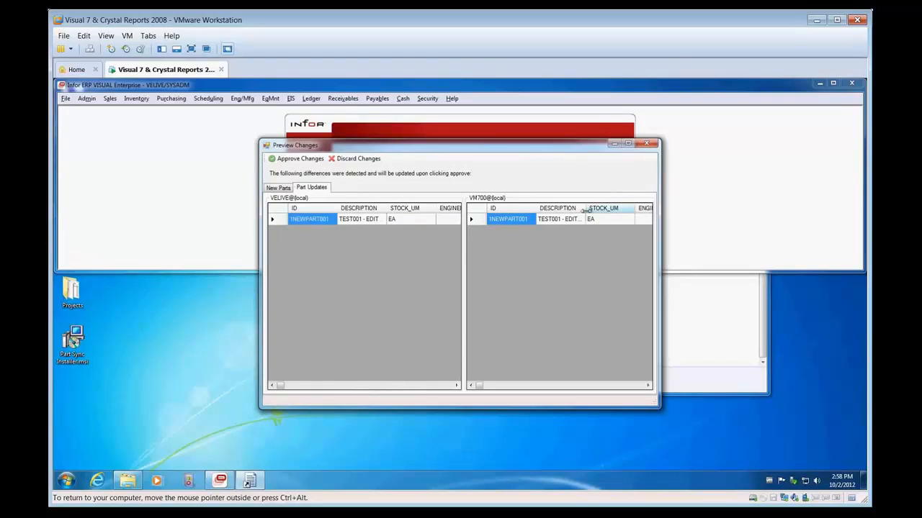
drag(585, 209, 636, 210)
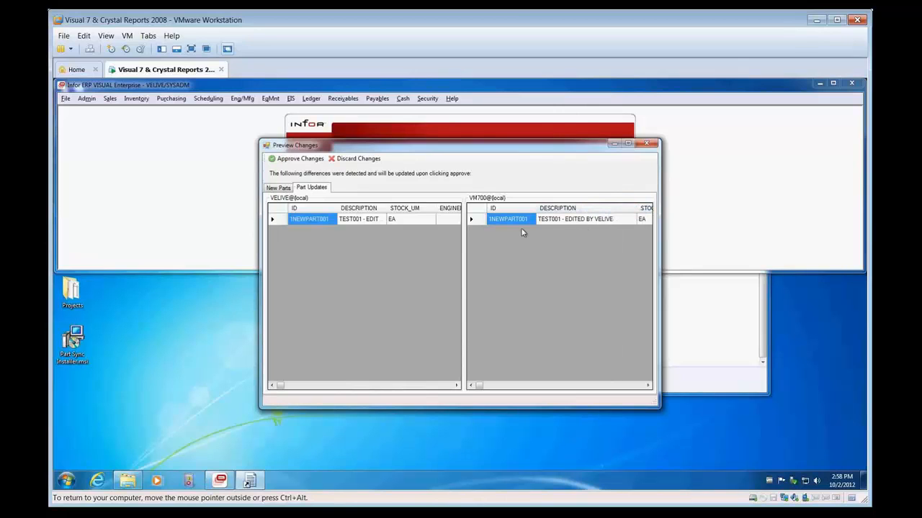
drag(387, 209, 442, 209)
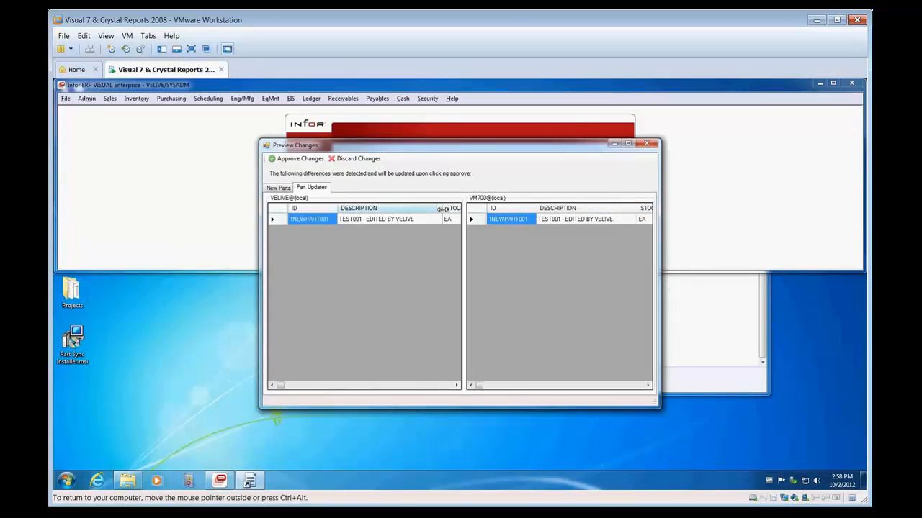
click(288, 159)
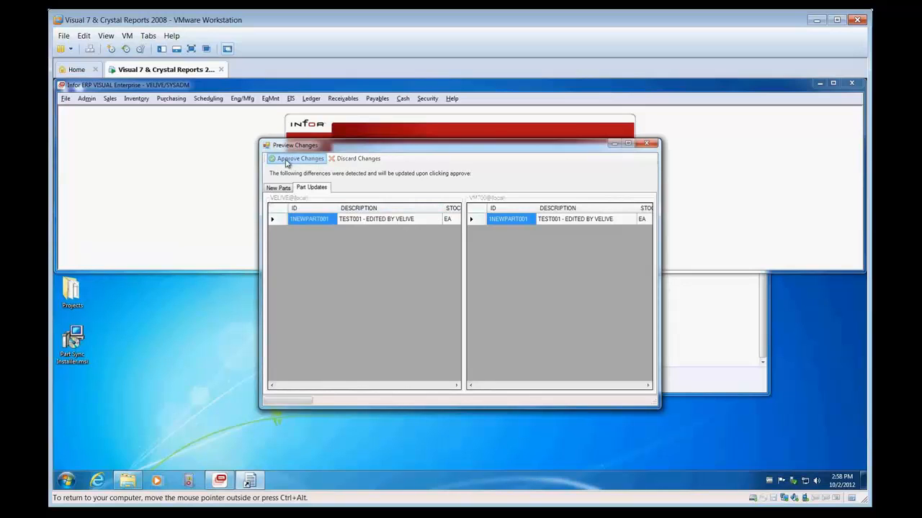
click(525, 309)
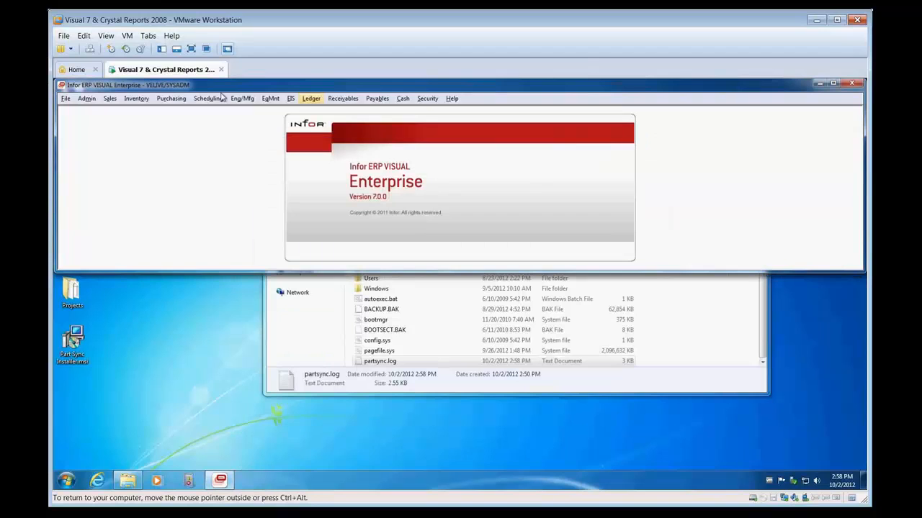
Step: Sign in to the VM700 database in VISUAL Enterprise and open Part Maintenance
click(66, 100)
click(81, 112)
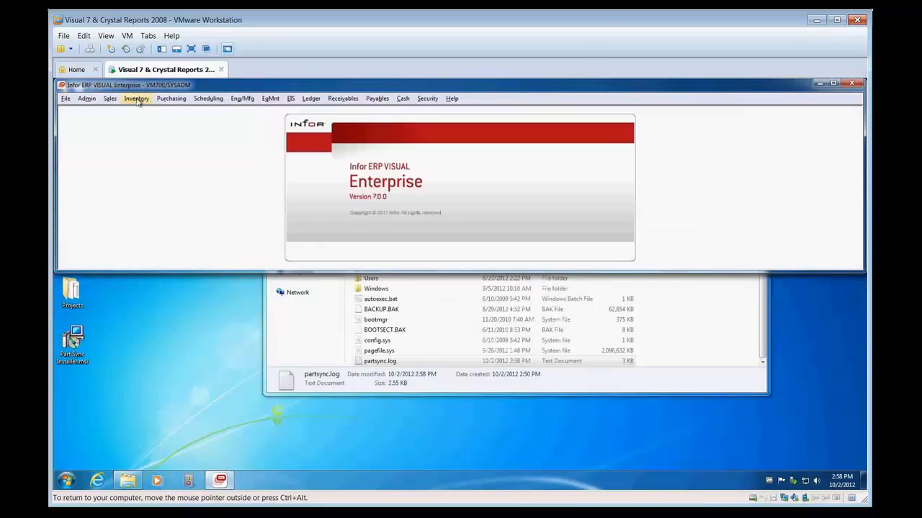
click(136, 98)
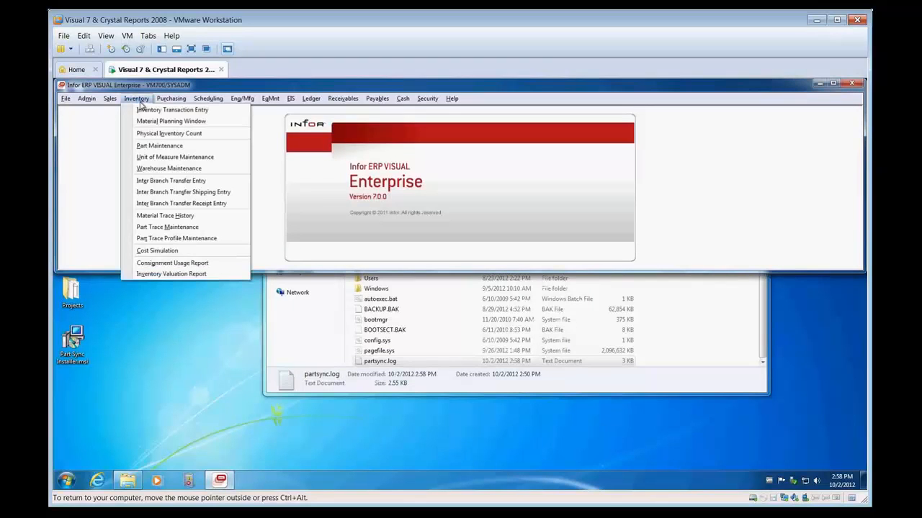
click(149, 146)
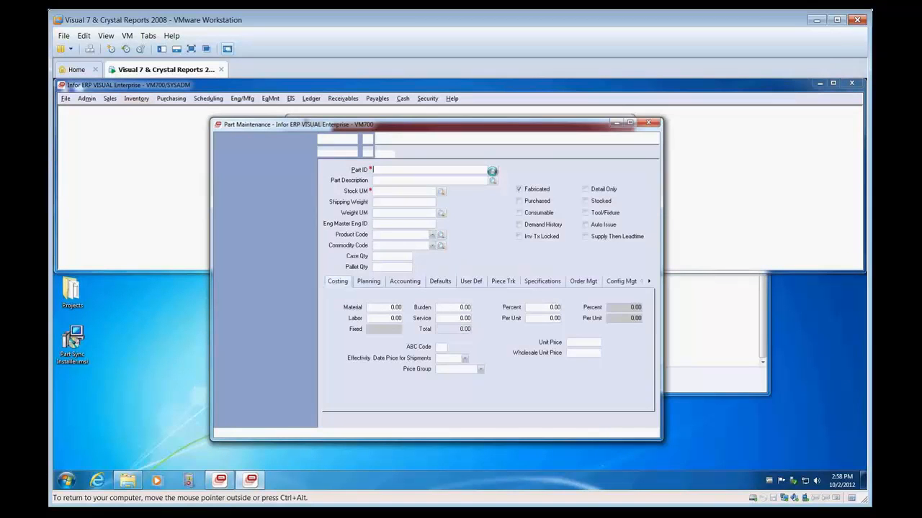
Step: Open part 1NEWPART001 in the VM700 database and check its description and User defined 1 value
click(490, 181)
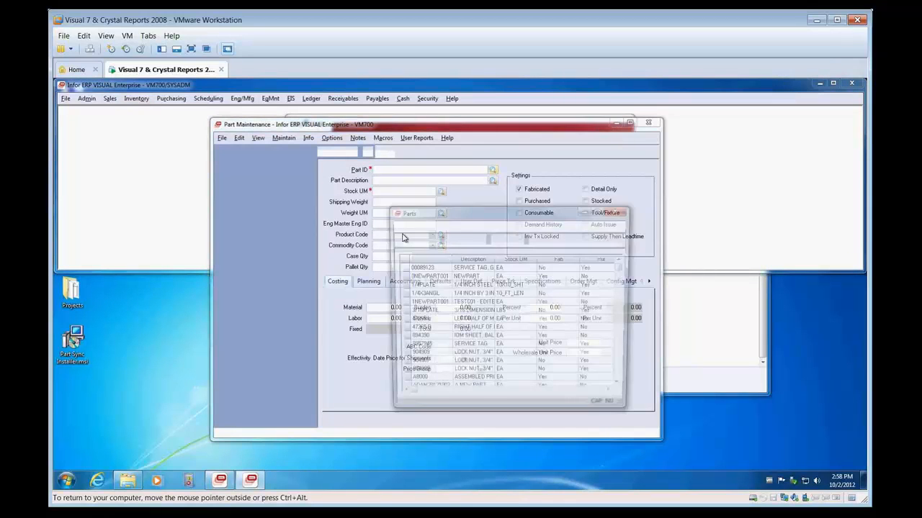
click(420, 303)
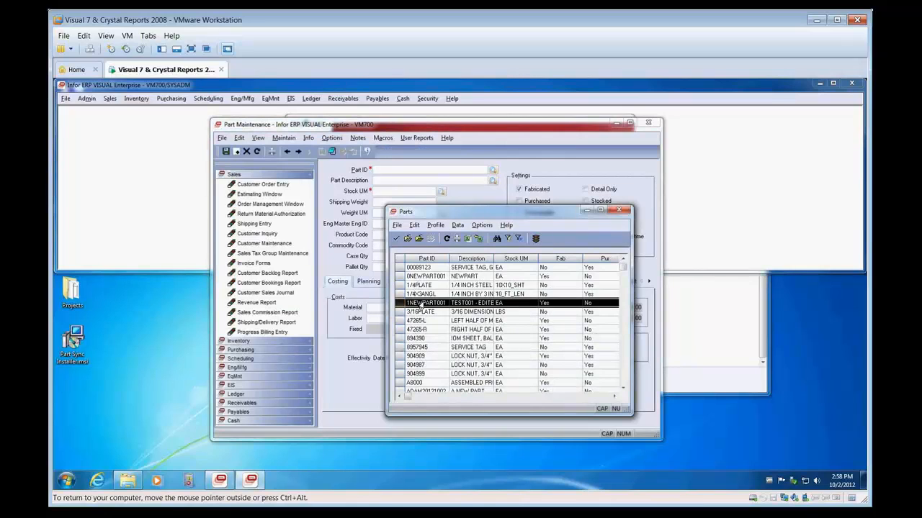
double_click(420, 303)
drag(455, 181, 425, 183)
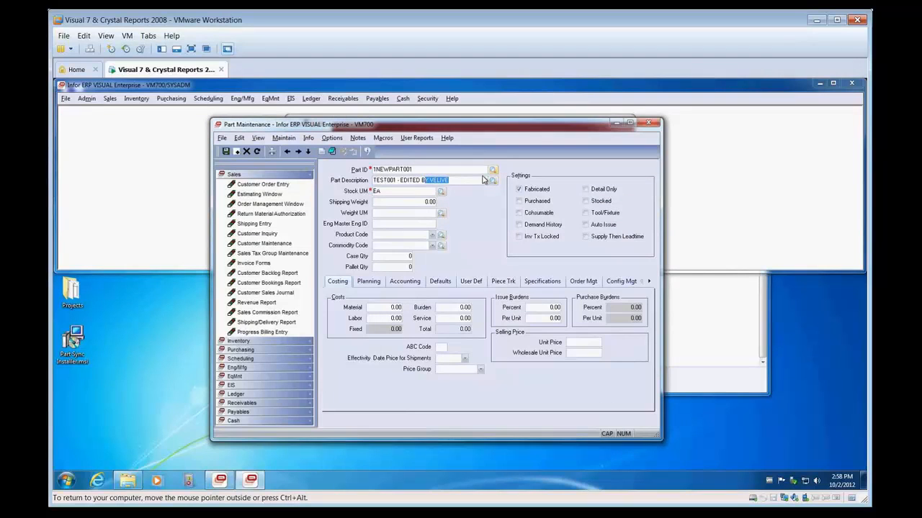
click(470, 179)
click(471, 282)
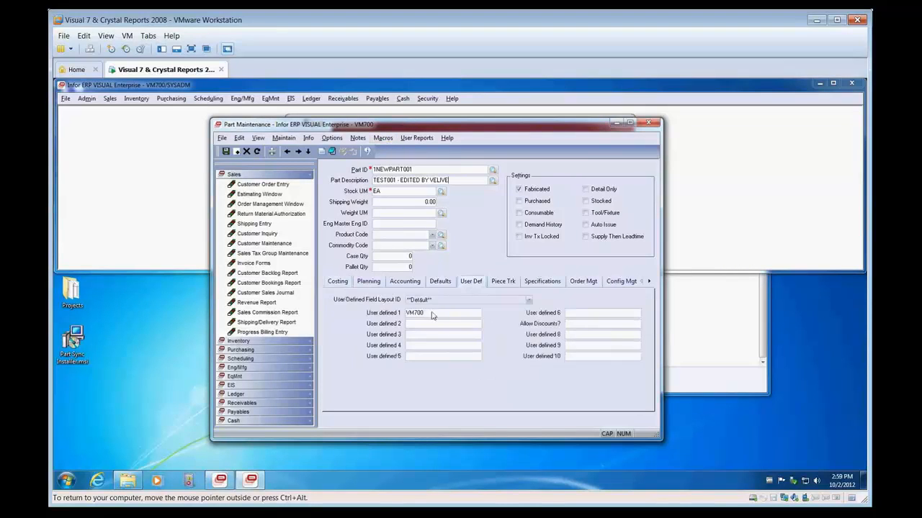
drag(434, 315, 394, 311)
Step: Open part 0NEWPART001, set User defined 1 to VM700 and its description to NEWPART - EDITED BY VM700, and save the part
click(493, 170)
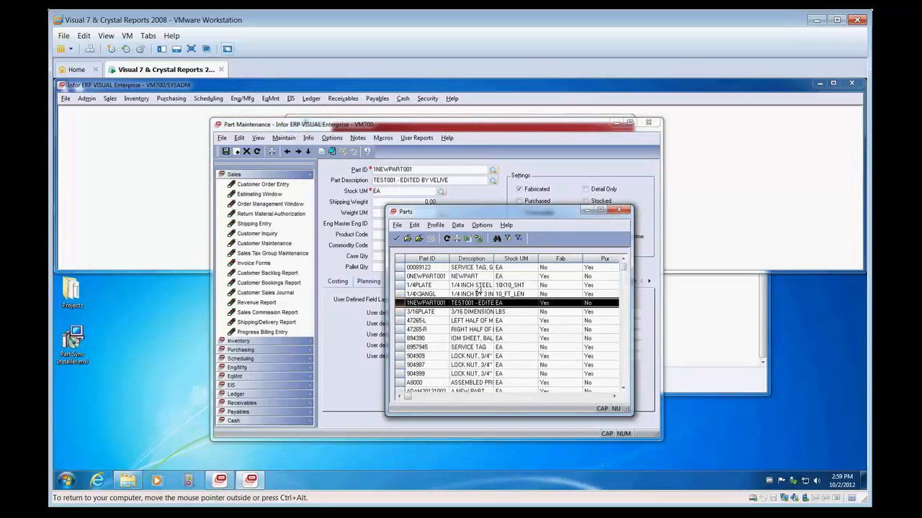
double_click(472, 276)
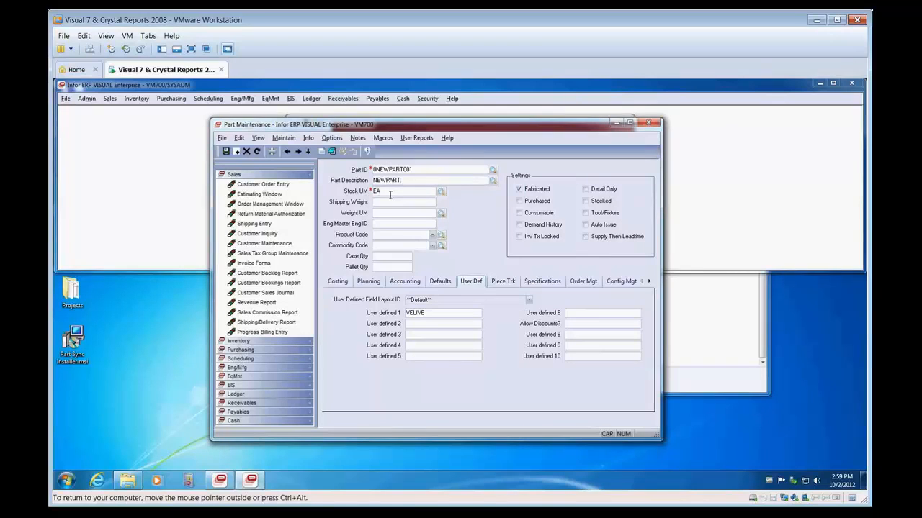
click(418, 181)
drag(438, 311, 376, 311)
text(VM700)
click(421, 178)
text(- EDITED)
click(227, 152)
text(BY VM700)
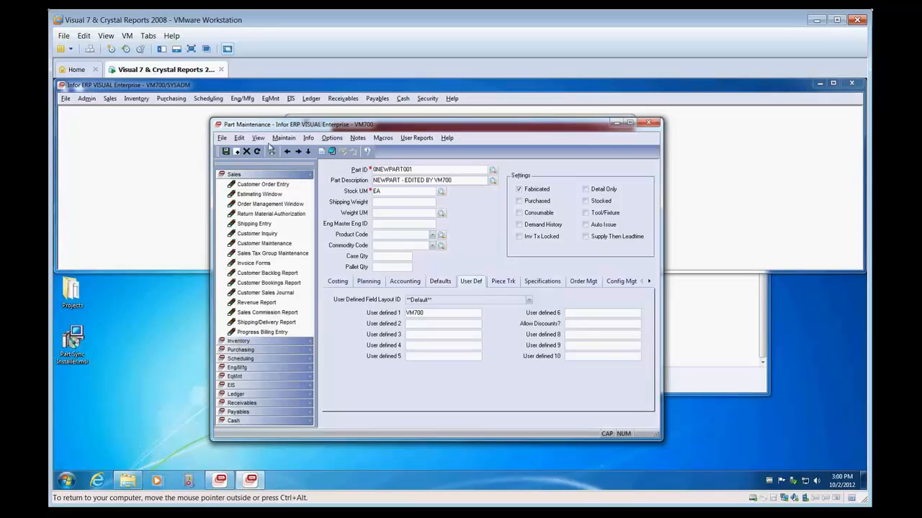
click(225, 153)
Step: Start Part Sync in data preview mode for the saved 0NEWPART001 edit
click(67, 480)
click(83, 436)
click(97, 291)
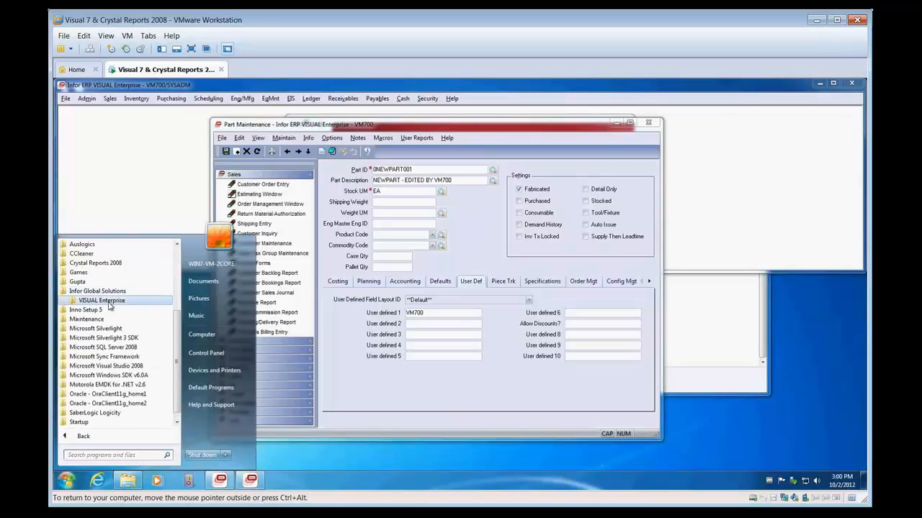
click(109, 301)
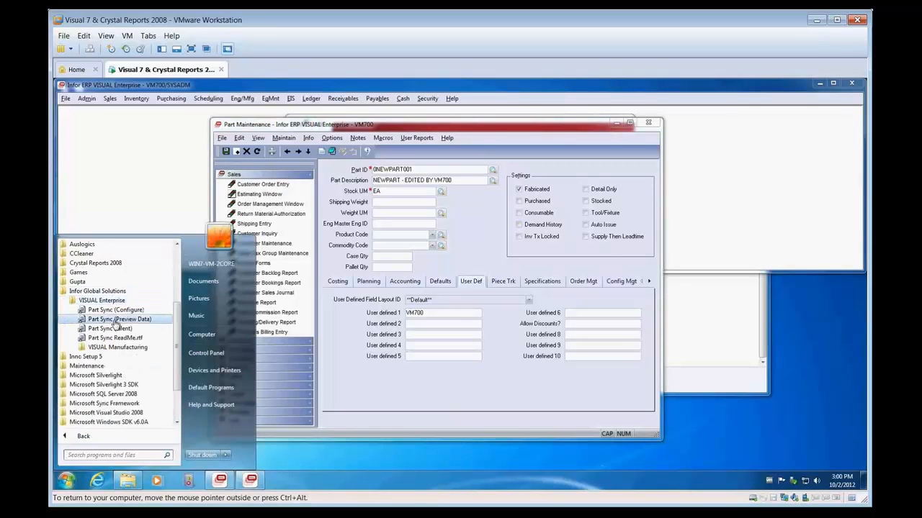
click(115, 319)
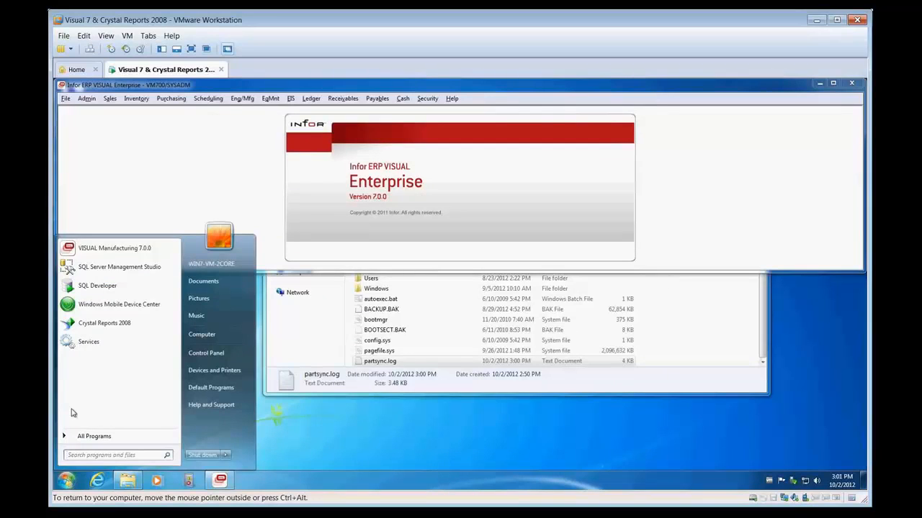
Step: Run Part Sync in silent mode, and close VISUAL Enterprise and the Local Disk (C:) folder window
click(84, 436)
click(108, 291)
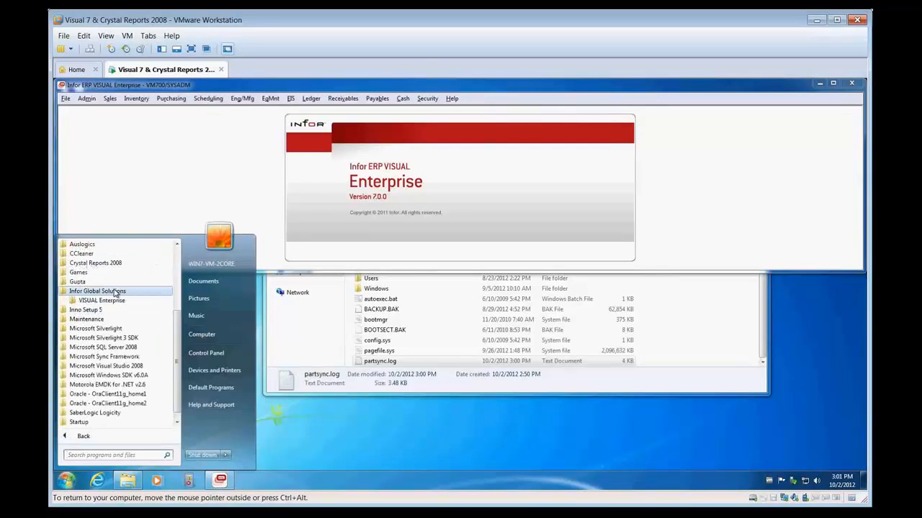
click(106, 301)
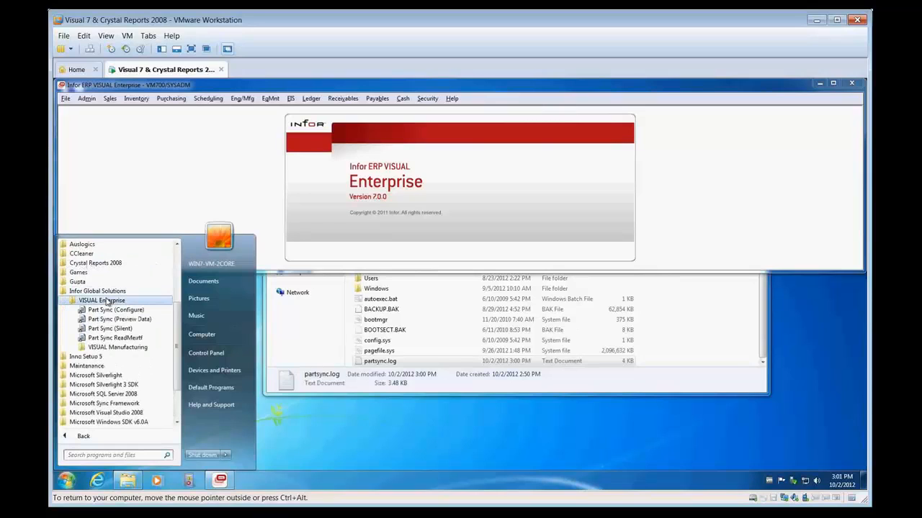
click(121, 329)
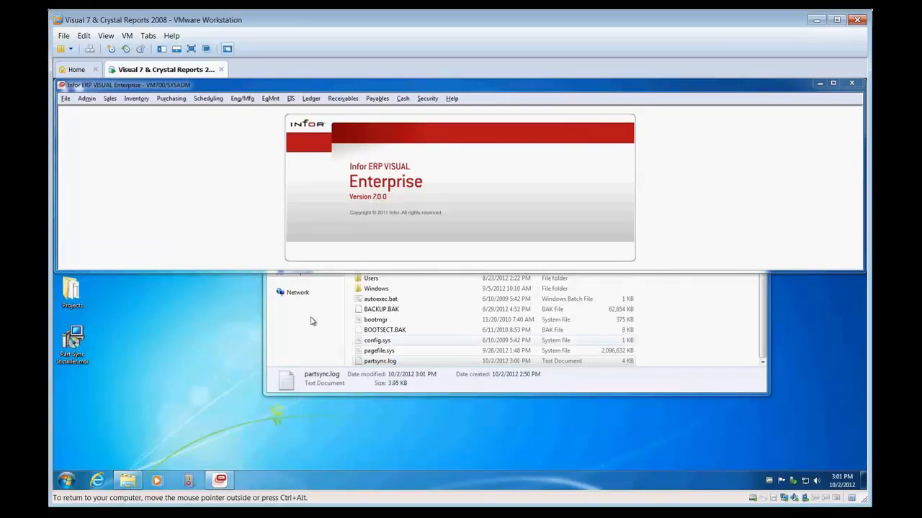
click(850, 85)
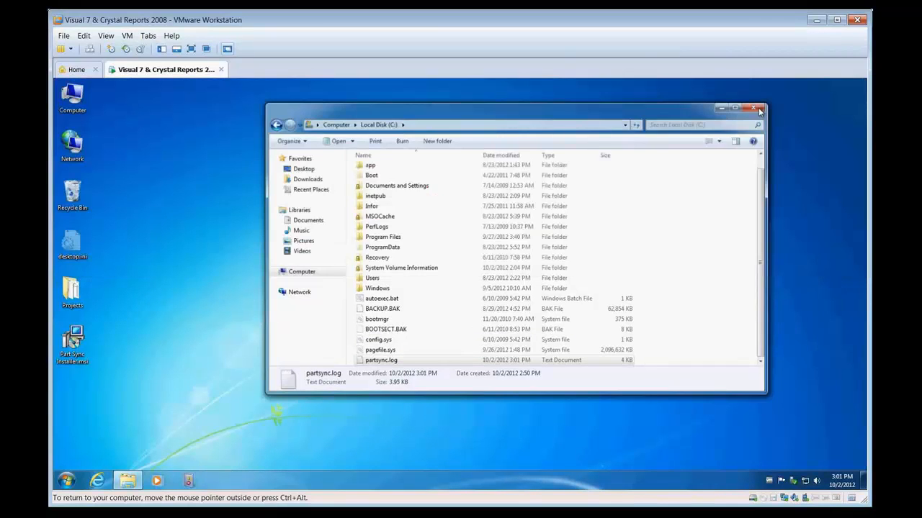
click(759, 111)
Step: Run Part Sync (Silent) once more from the Infor Global Solutions VISUAL Enterprise programs
click(66, 481)
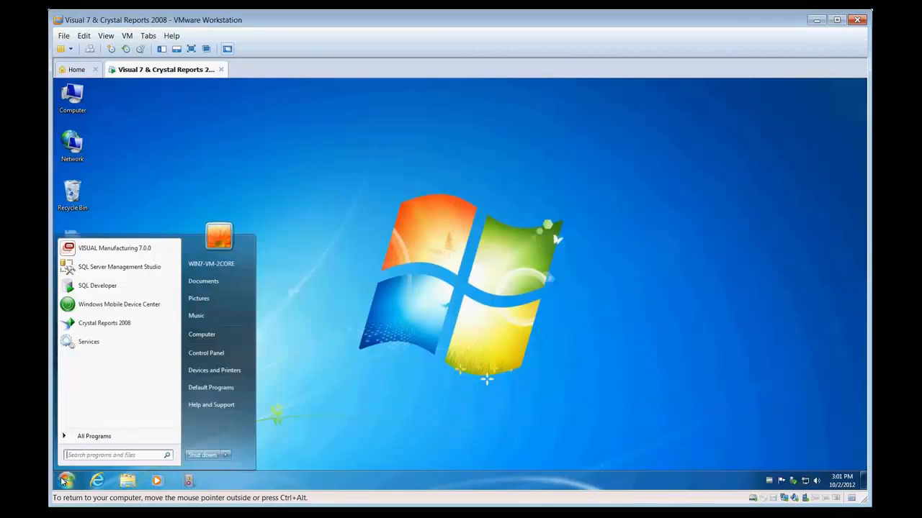
click(84, 437)
click(115, 291)
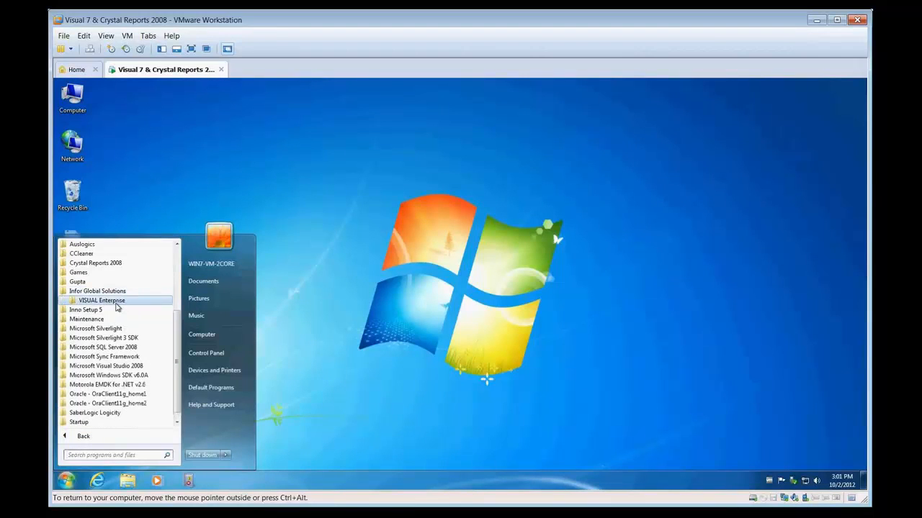
click(102, 300)
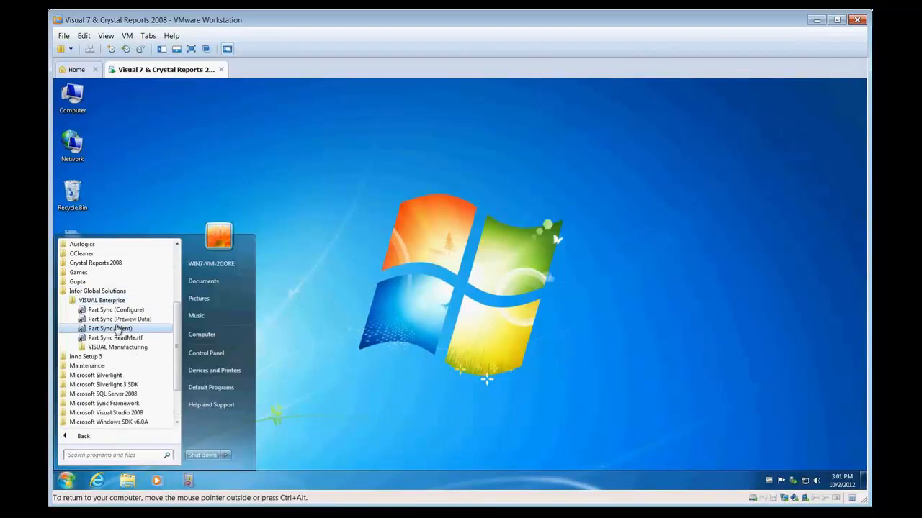
click(115, 328)
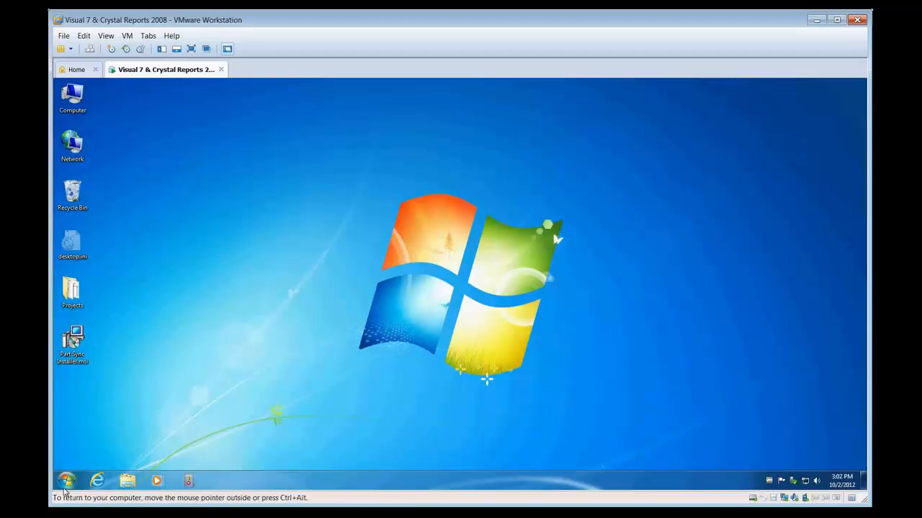
Step: Open SQL Server Management Studio and connect to the (local) server with SQL Server Authentication, entering the SA login's password
click(66, 480)
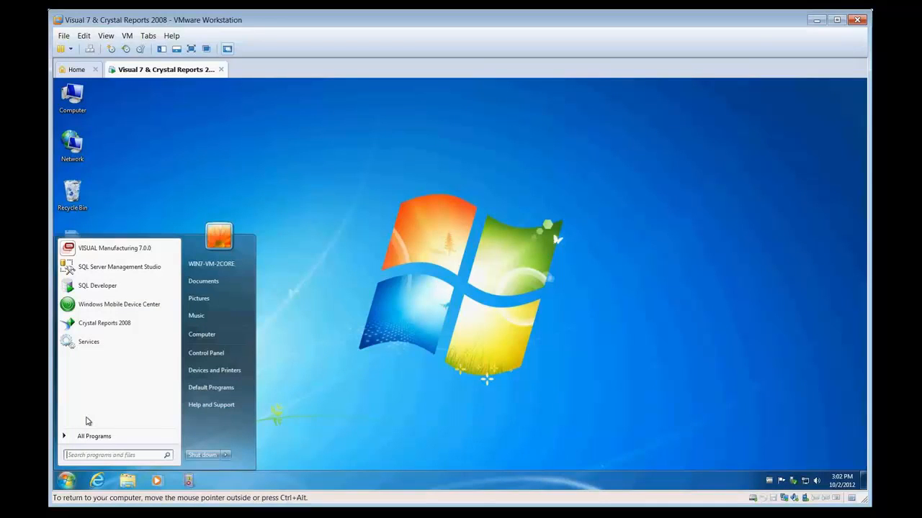
click(118, 267)
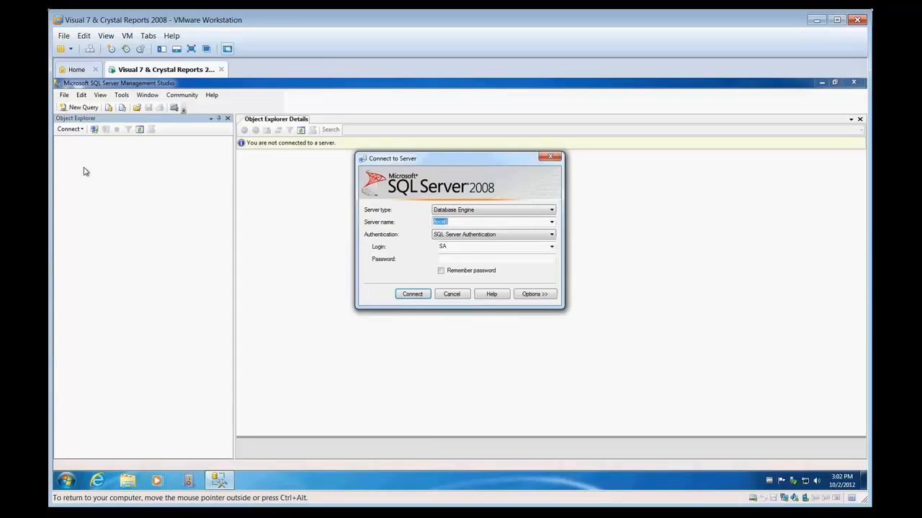
click(459, 261)
key(Return)
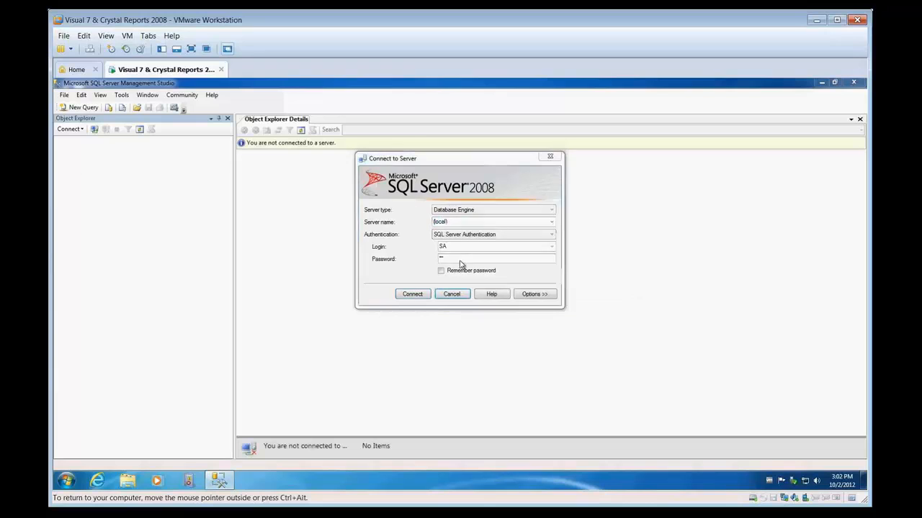
key(Return)
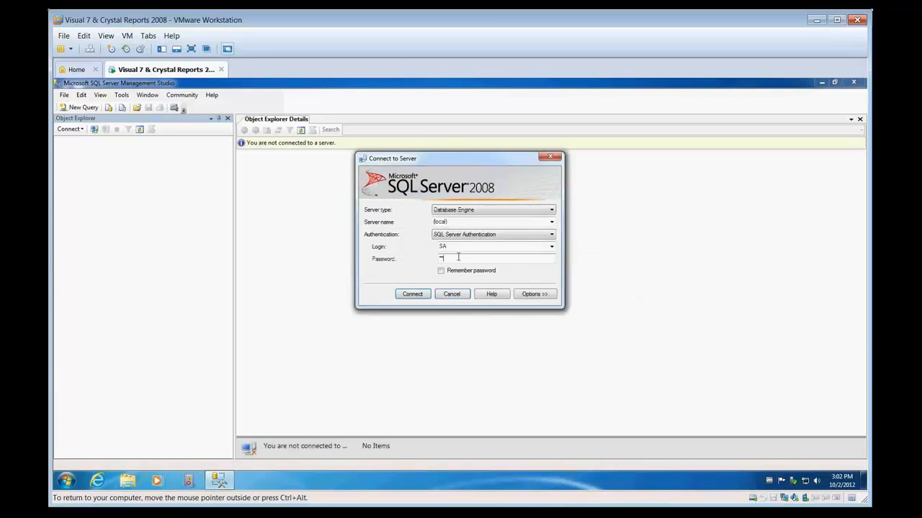
key(Return)
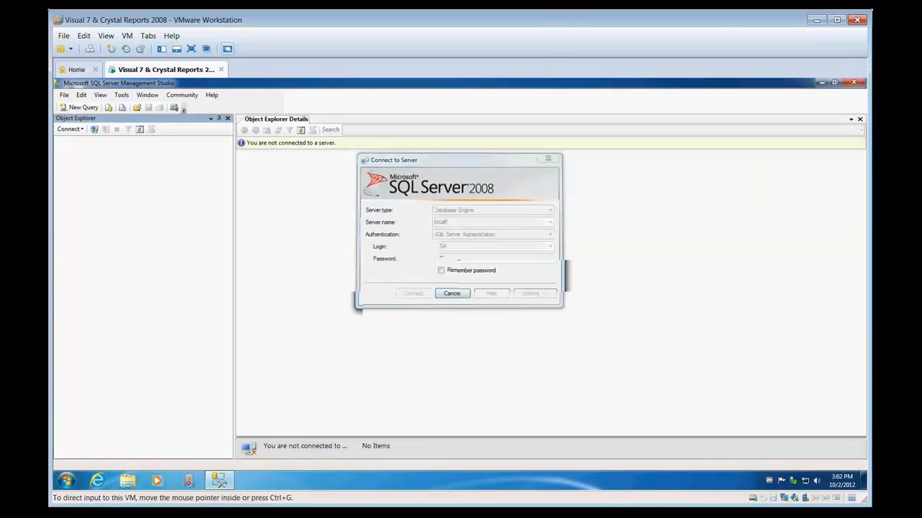
Step: Expand the VELIVE database's stored procedures and locate dbo.SP_COMPARE_PARTS_CHANGES and dbo.SP_COMPARE_PARTS_MISSING
click(70, 149)
click(78, 167)
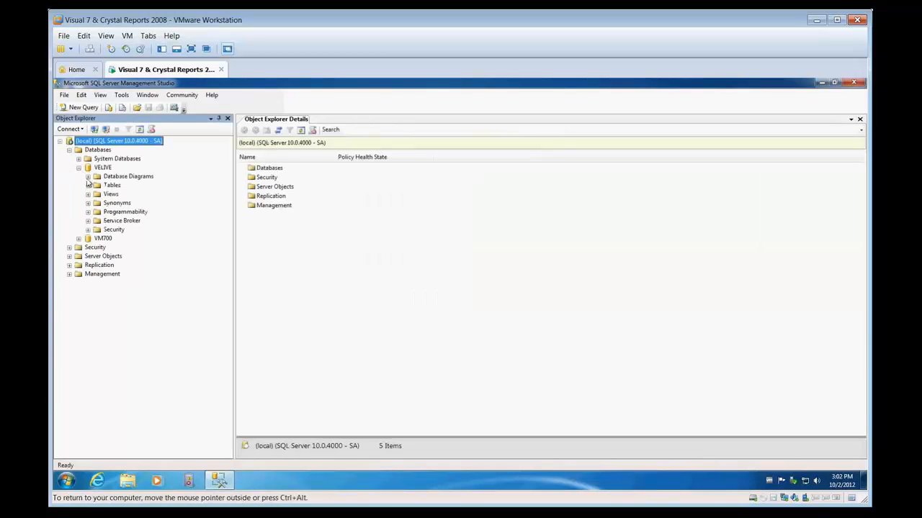
click(88, 212)
click(98, 221)
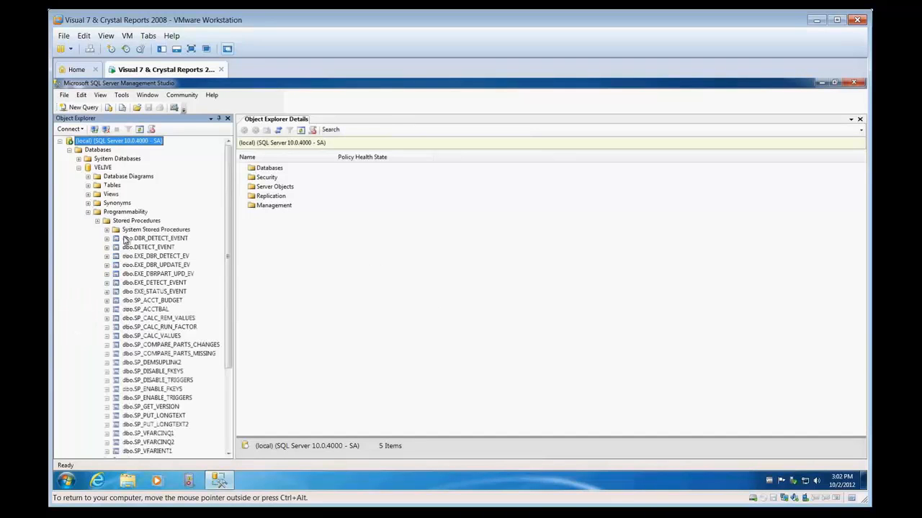
click(184, 345)
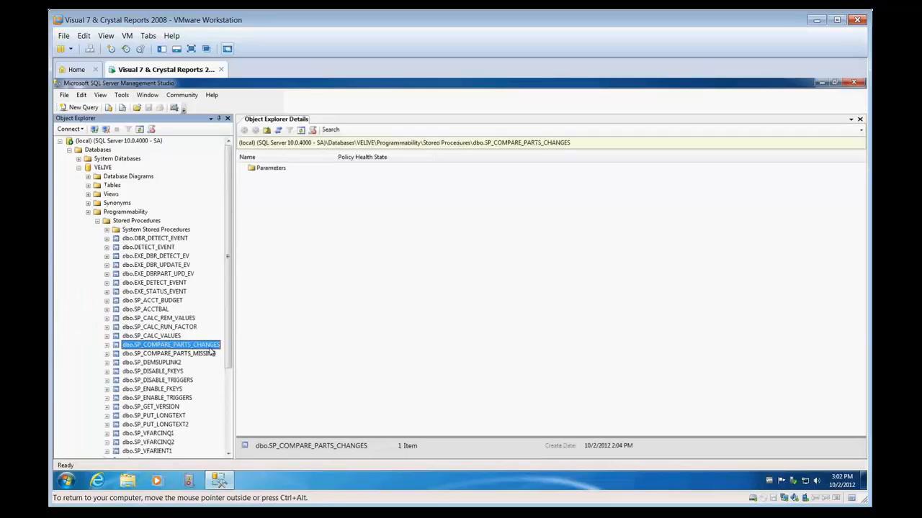
click(175, 354)
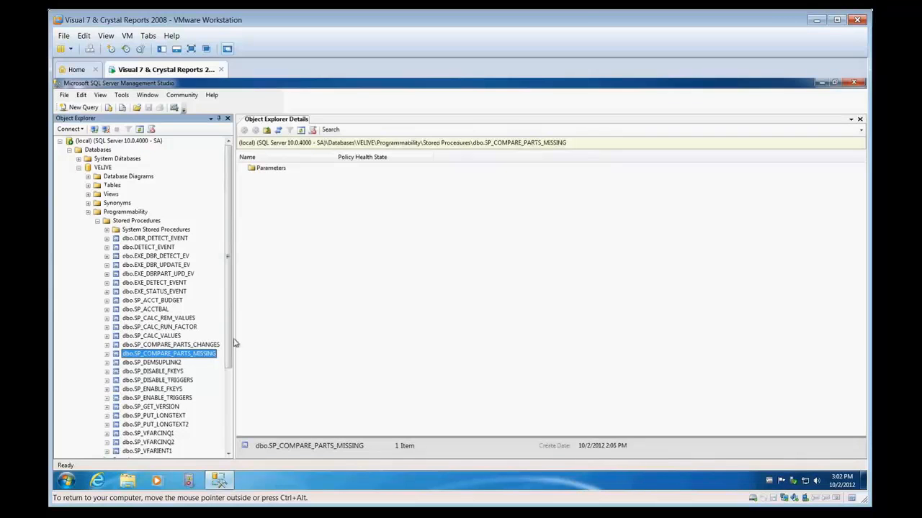
click(195, 345)
click(192, 354)
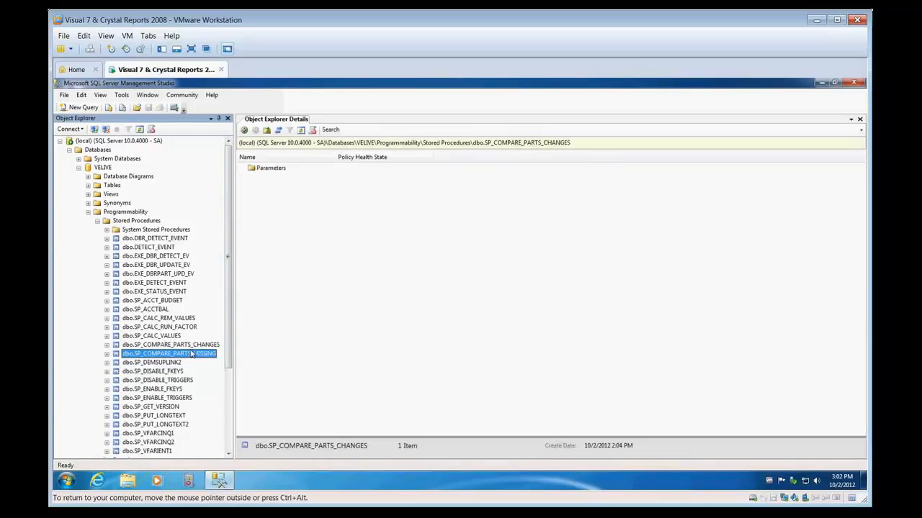
click(190, 347)
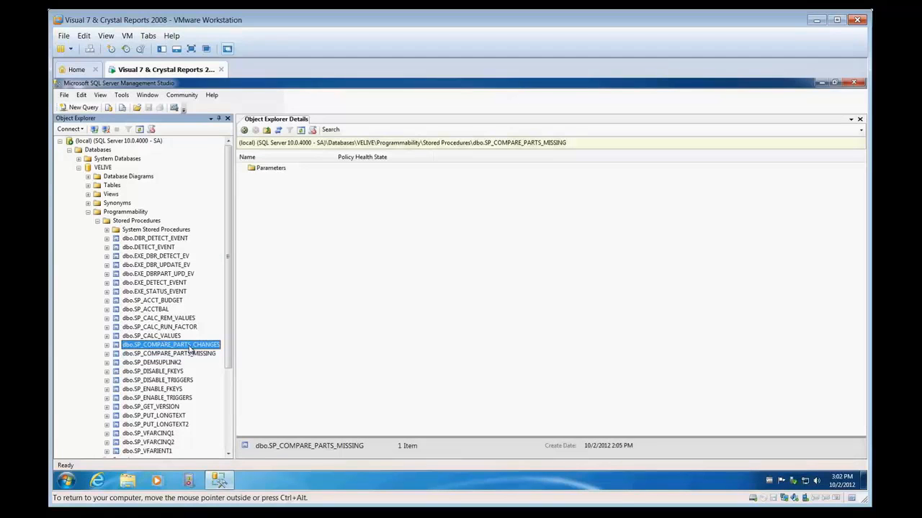